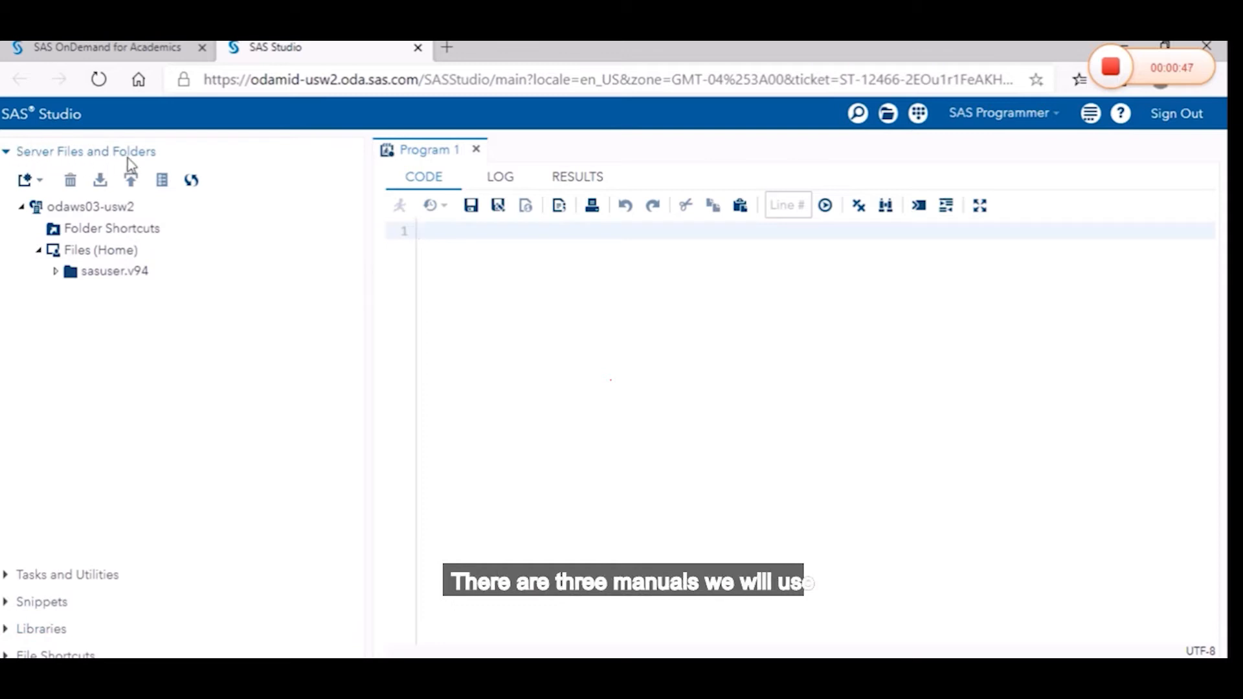
Look through the Statistics tasks under Tasks and Utilities and the Libraries section
left_click(7, 576)
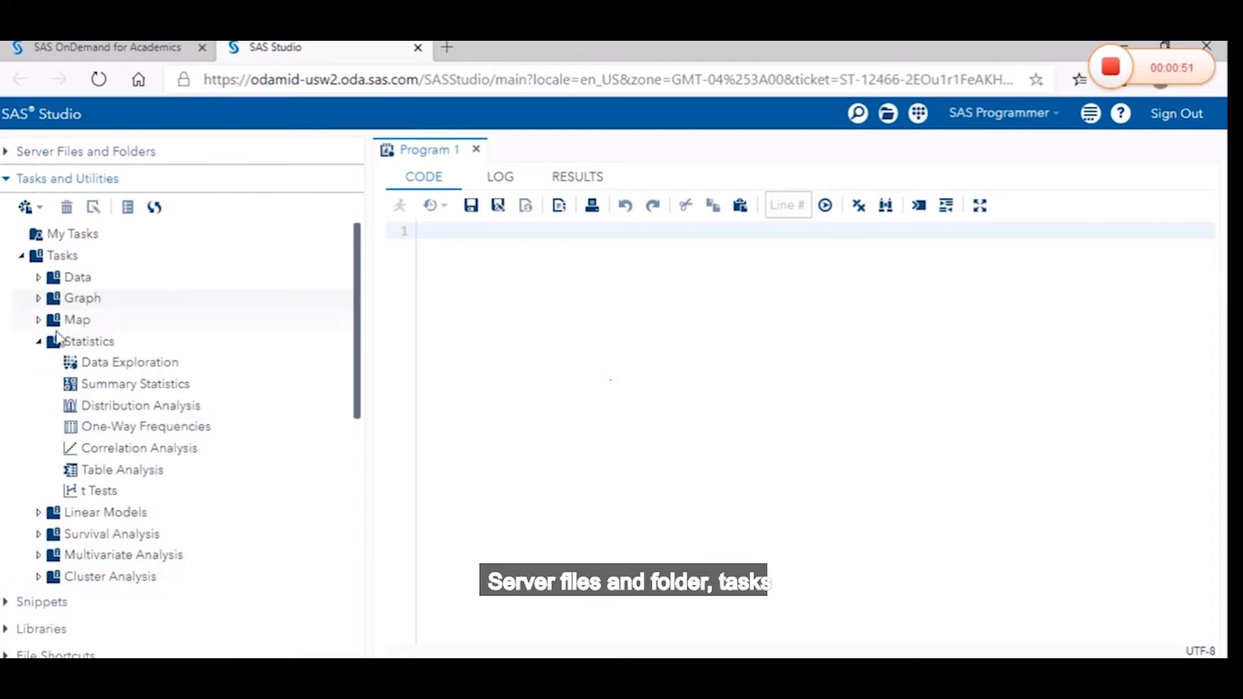
left_click(39, 341)
left_click(39, 342)
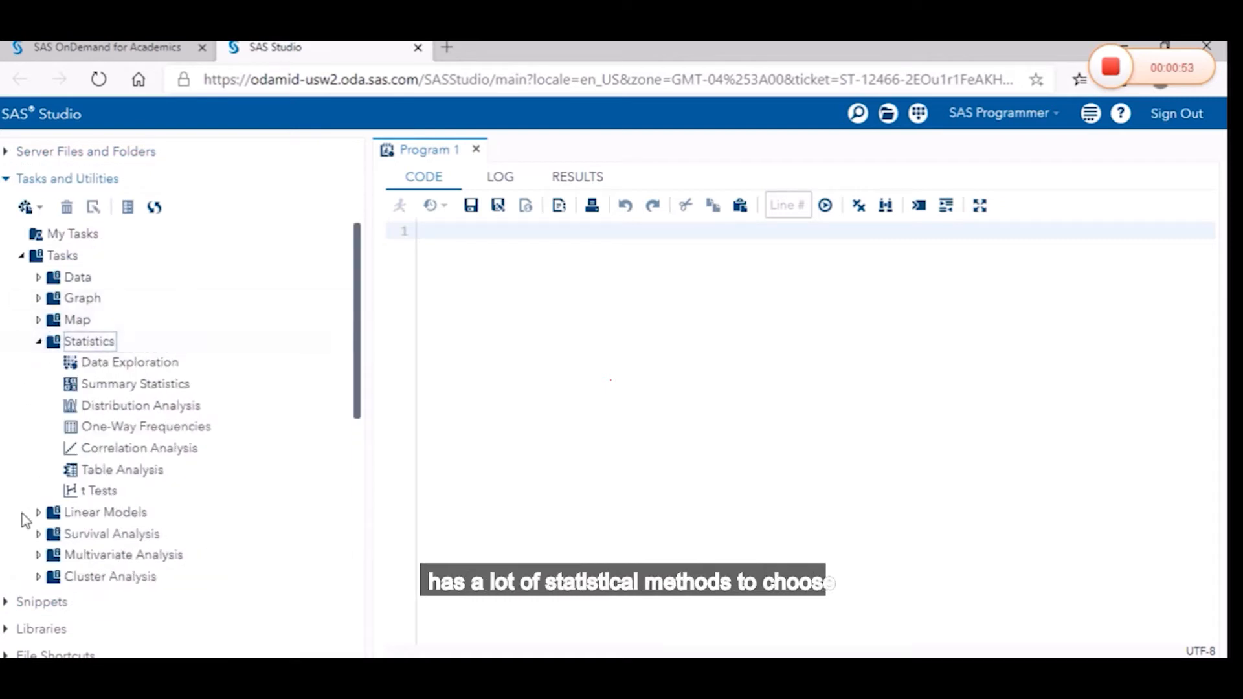
left_click(10, 633)
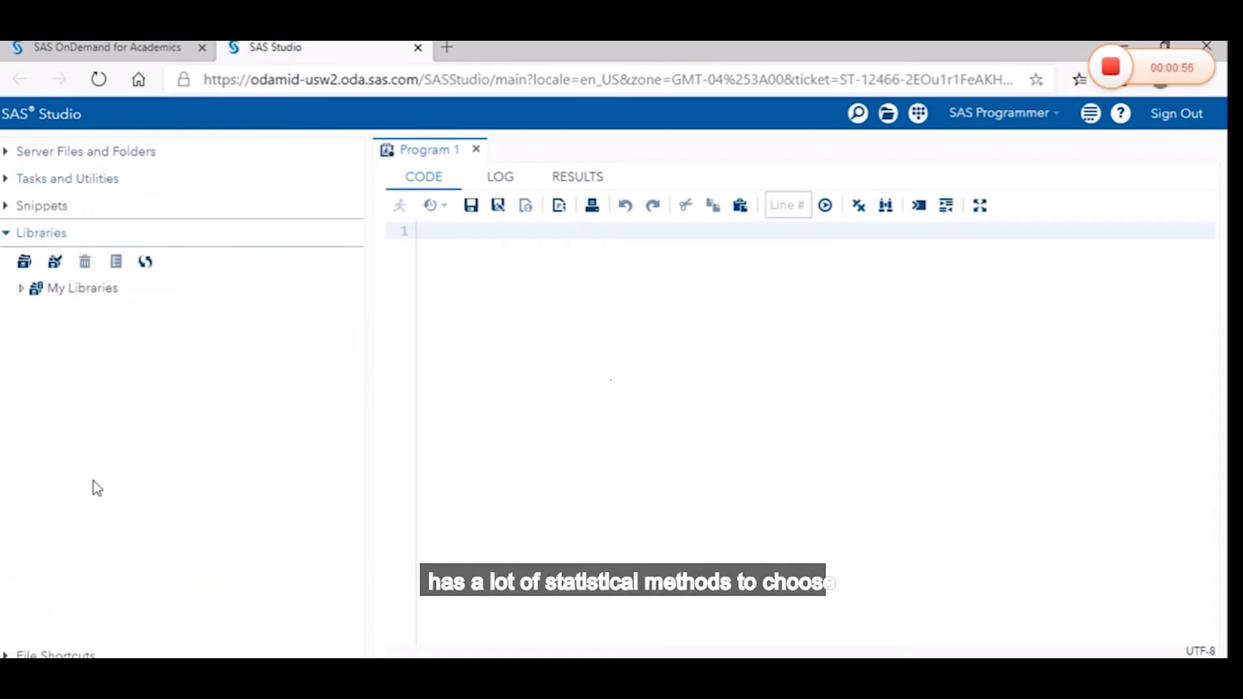
Create a folder named Research under Files (Home) in the server files
left_click(9, 156)
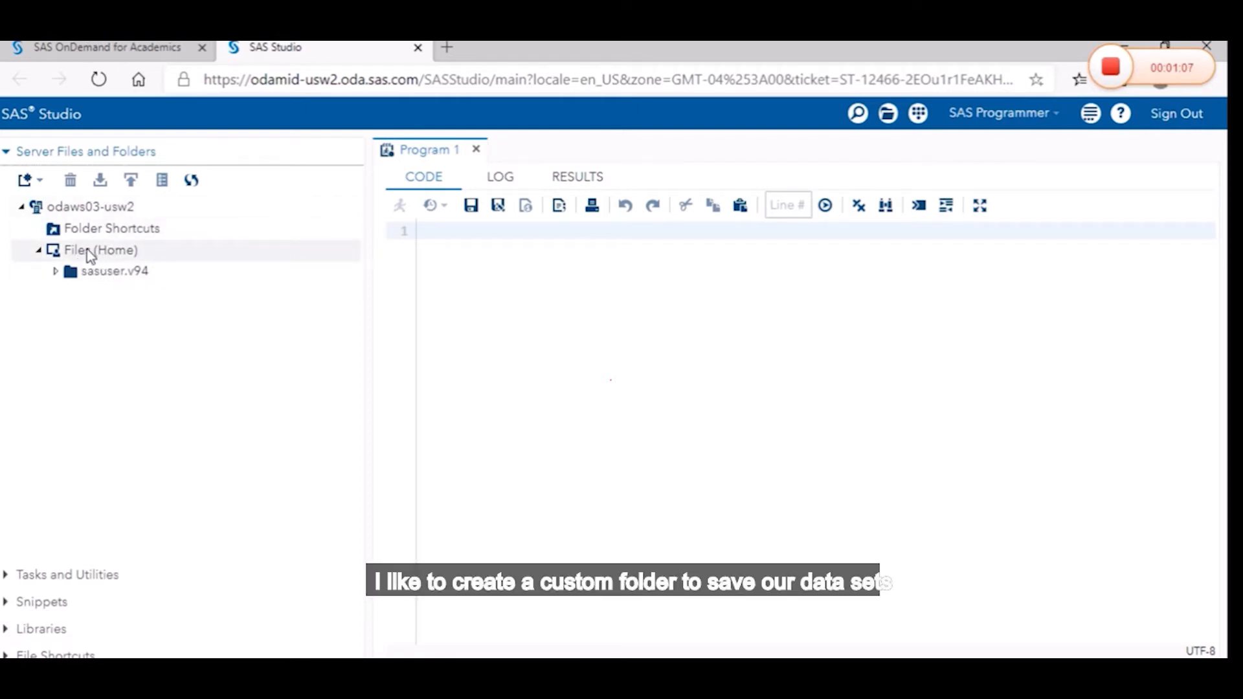
right_click(110, 251)
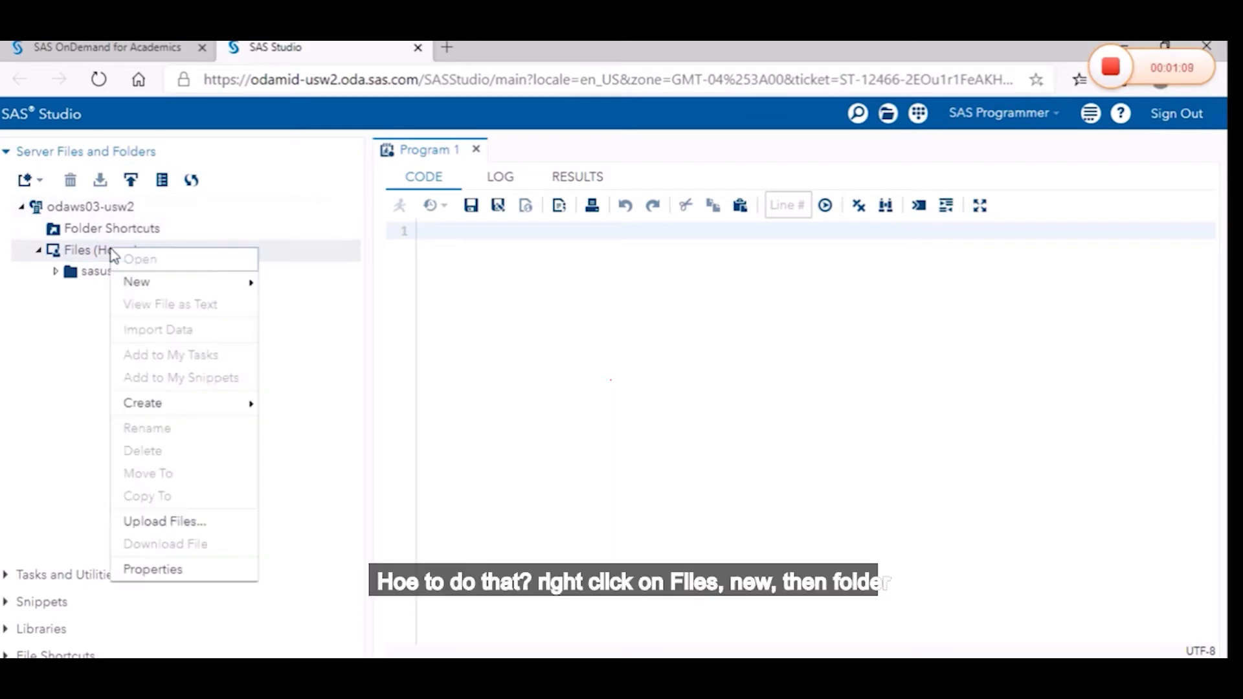
mouse_move(181, 406)
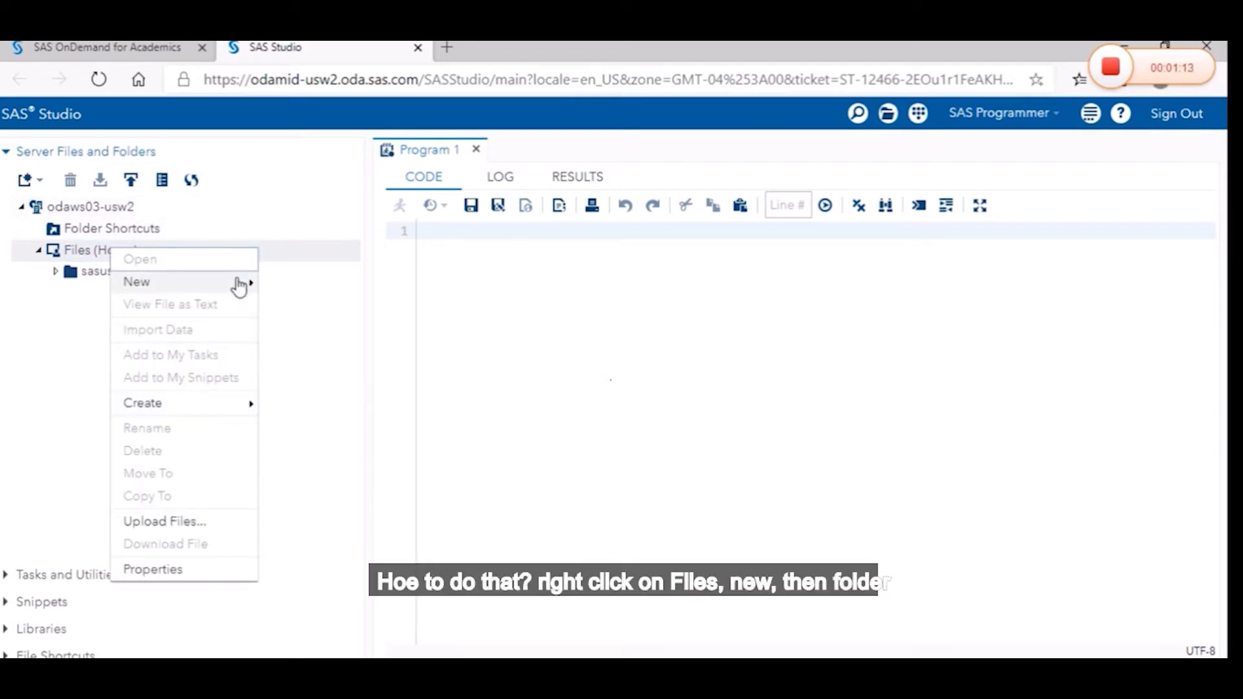
mouse_move(238, 281)
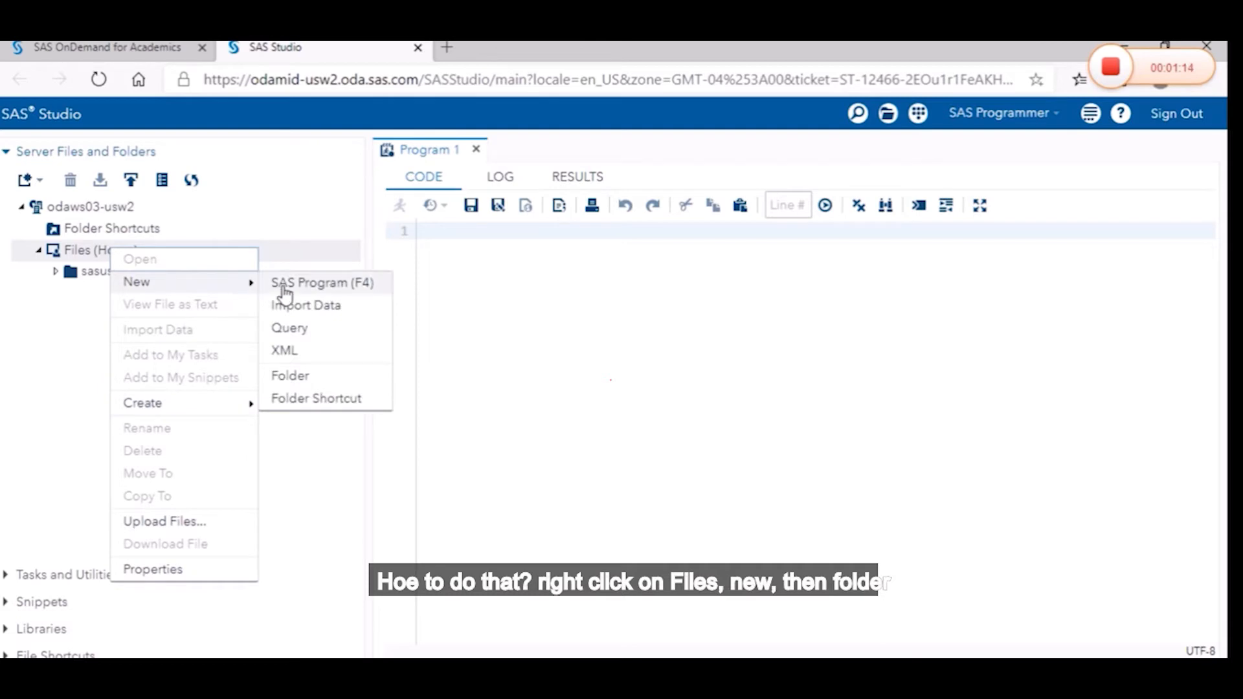
left_click(290, 376)
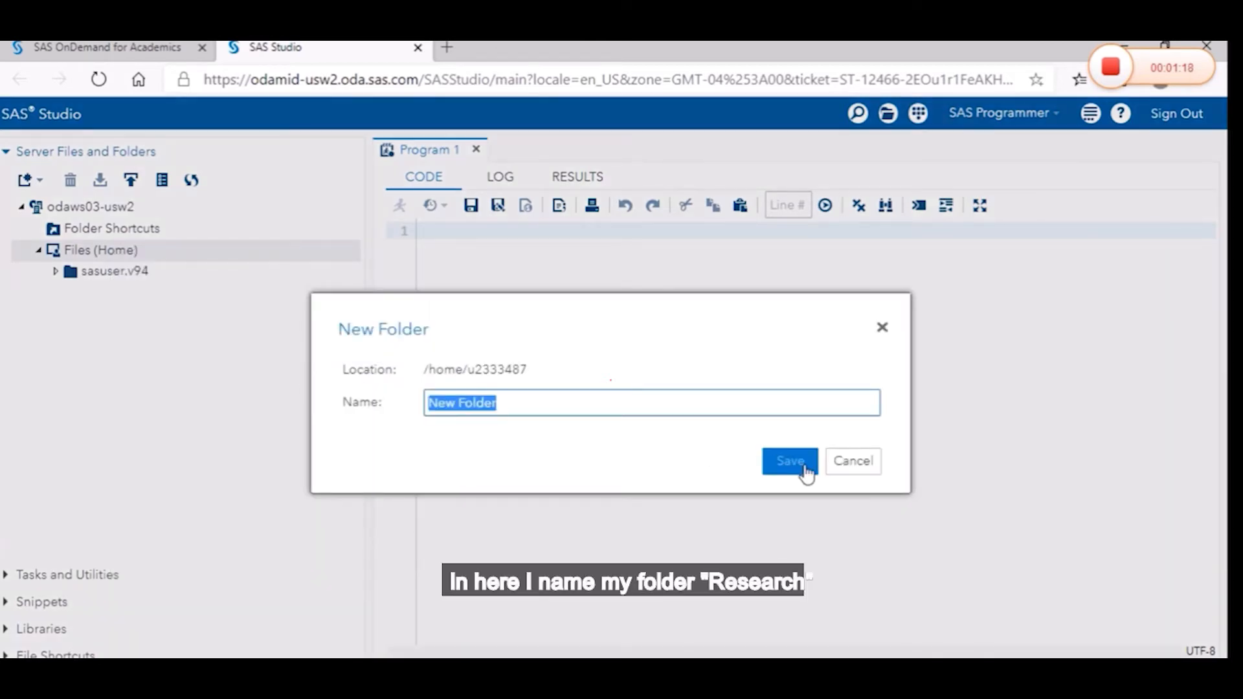
type("Research")
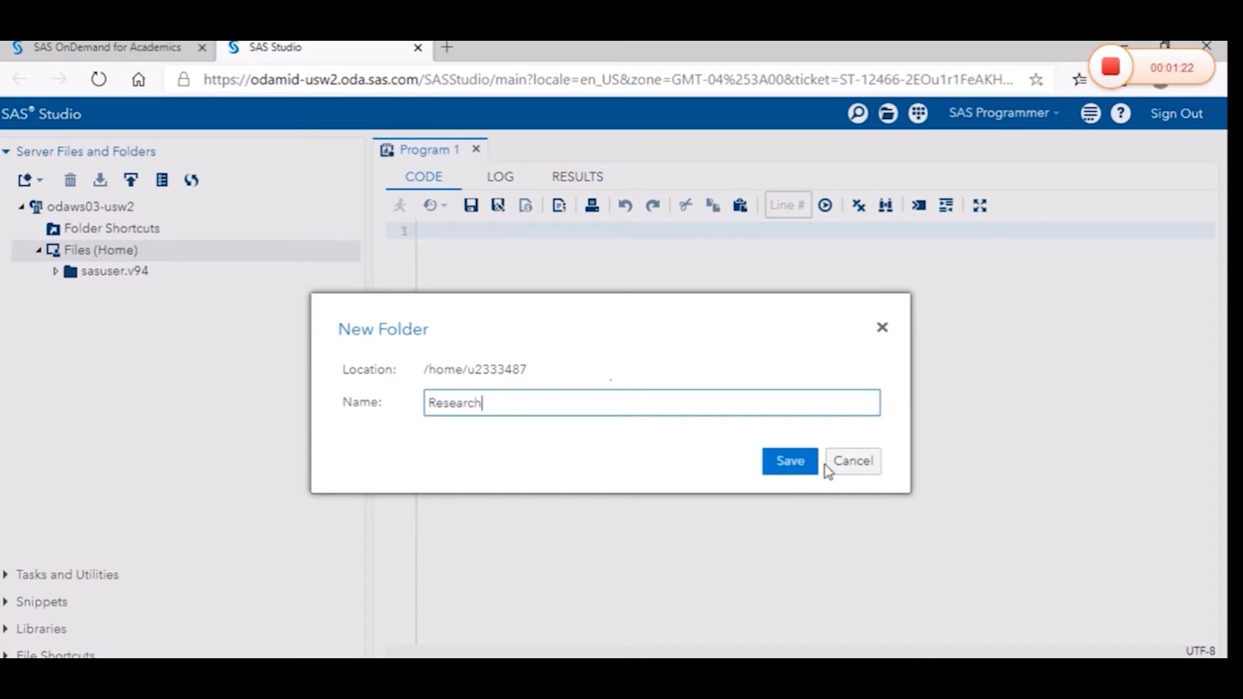
left_click(803, 472)
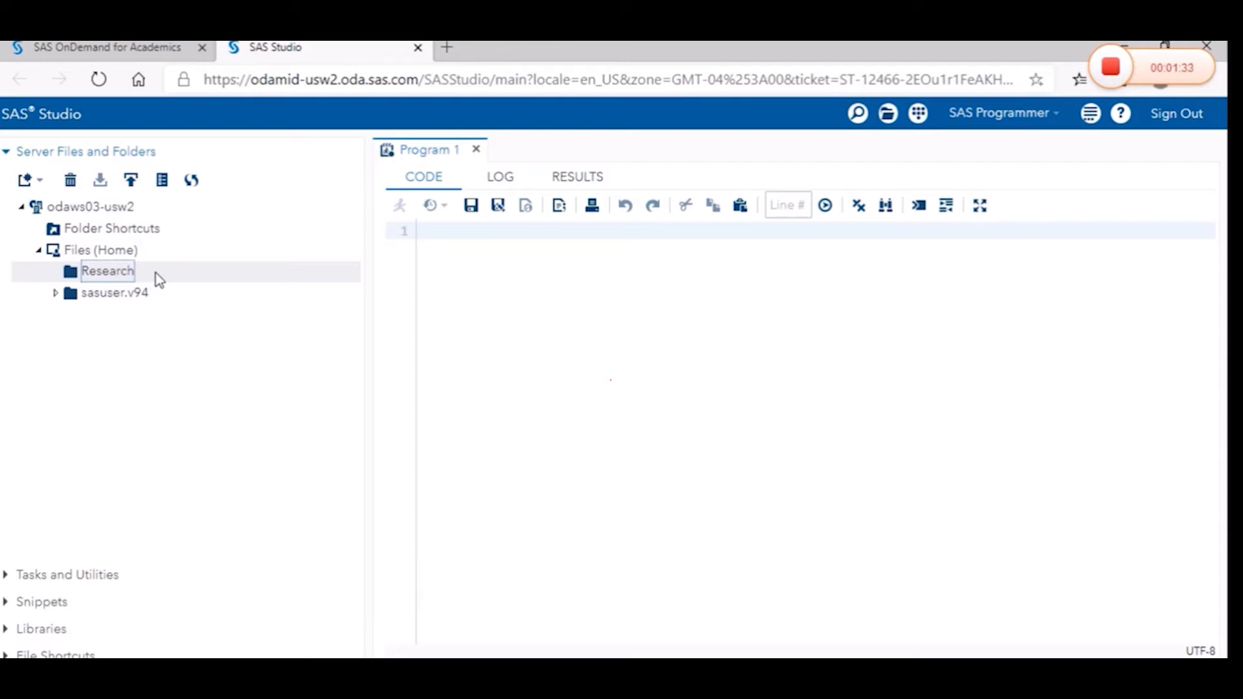
Upload the height Excel file from the SASLecture folder into the Research folder
left_click(130, 183)
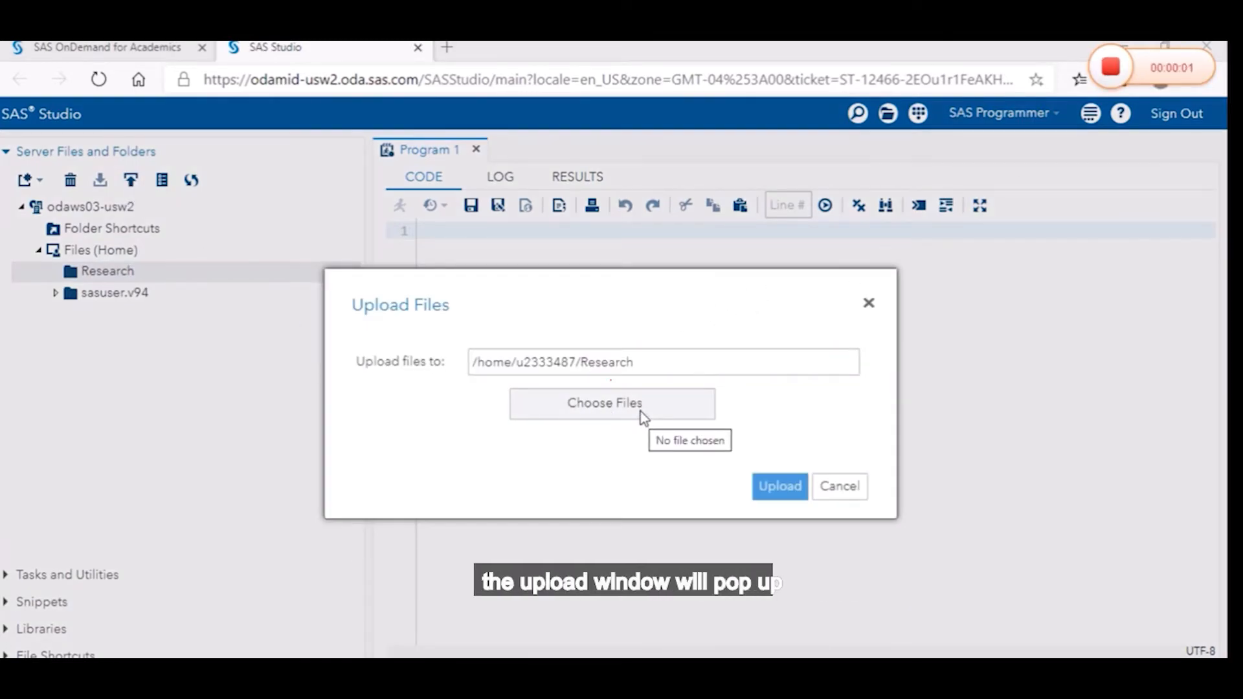
left_click(640, 411)
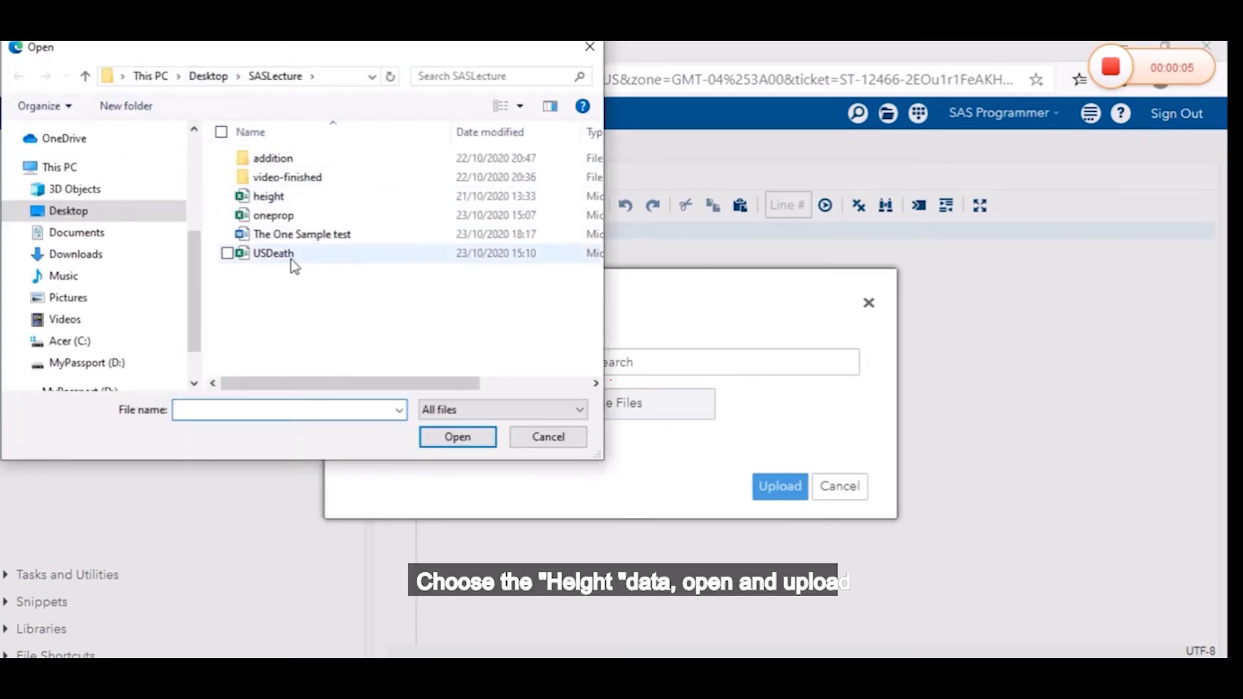
left_click(278, 197)
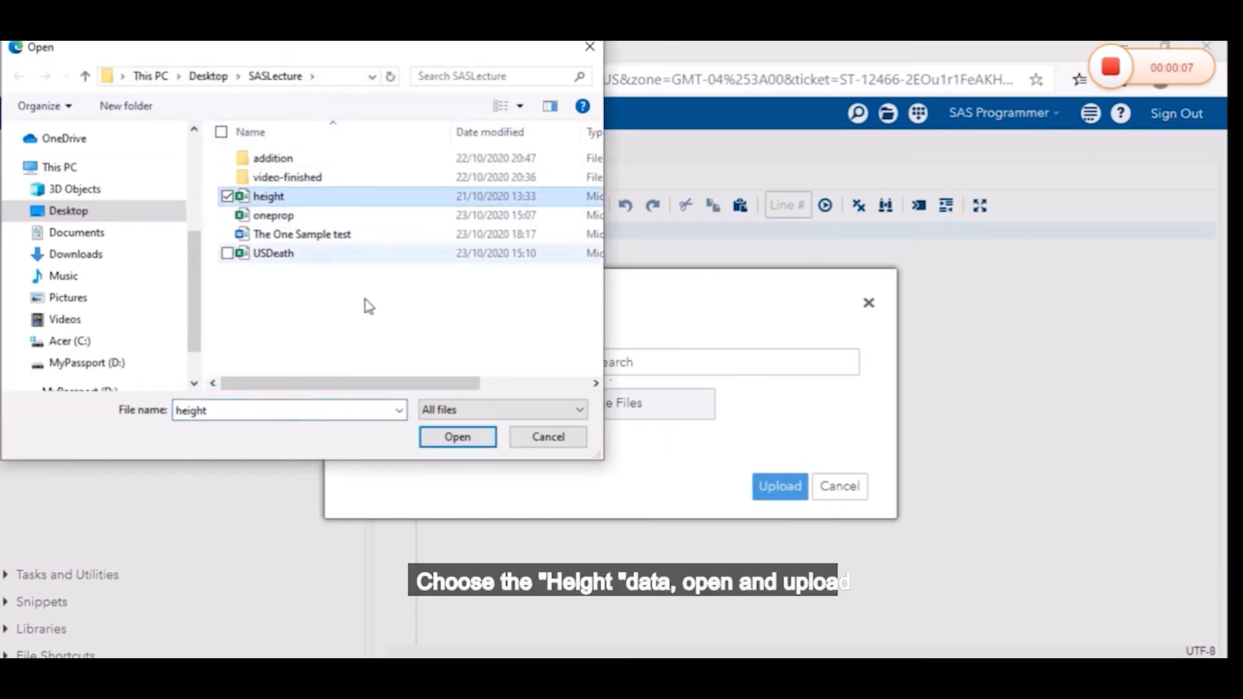
left_click(463, 440)
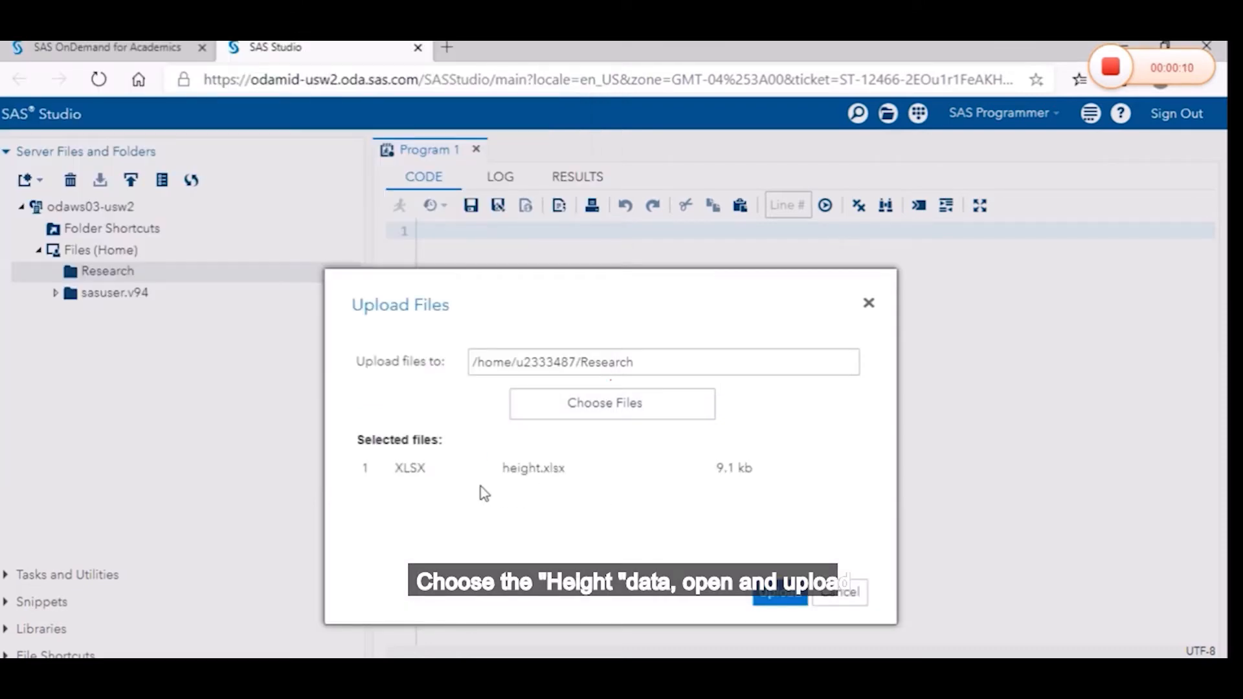
left_click(779, 599)
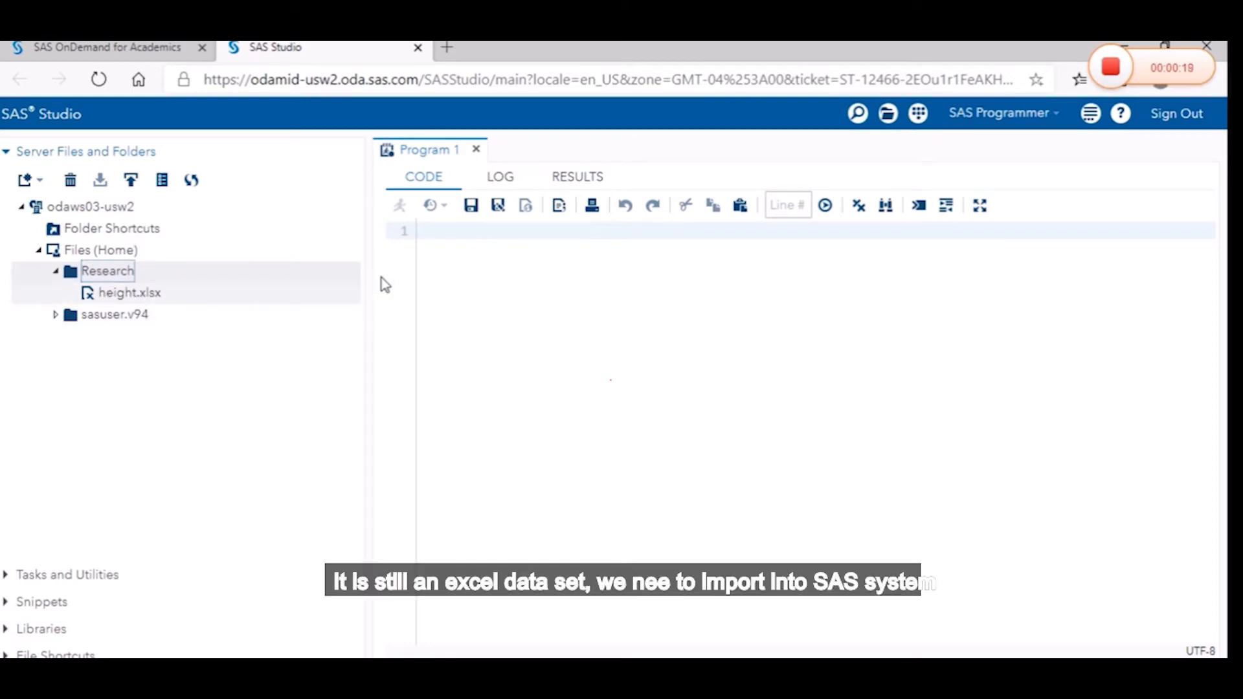
Import height.xlsx from the Research folder as a SAS data set and run the import
right_click(144, 300)
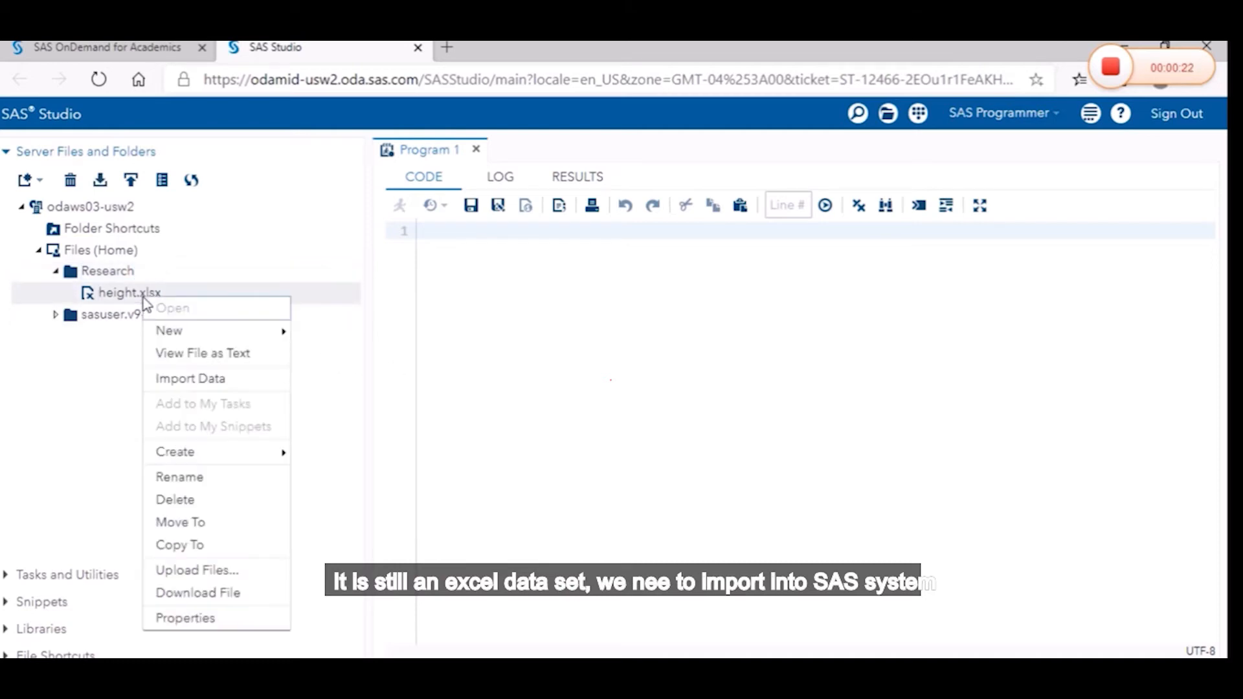
left_click(220, 382)
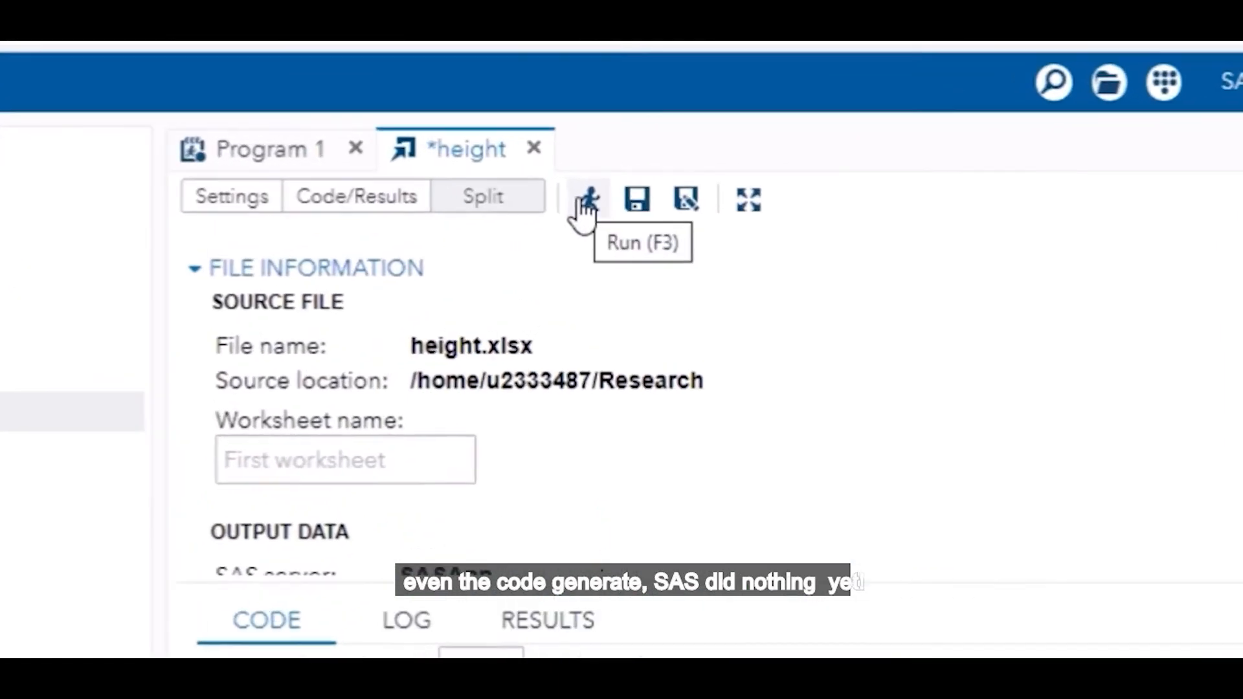
left_click(585, 202)
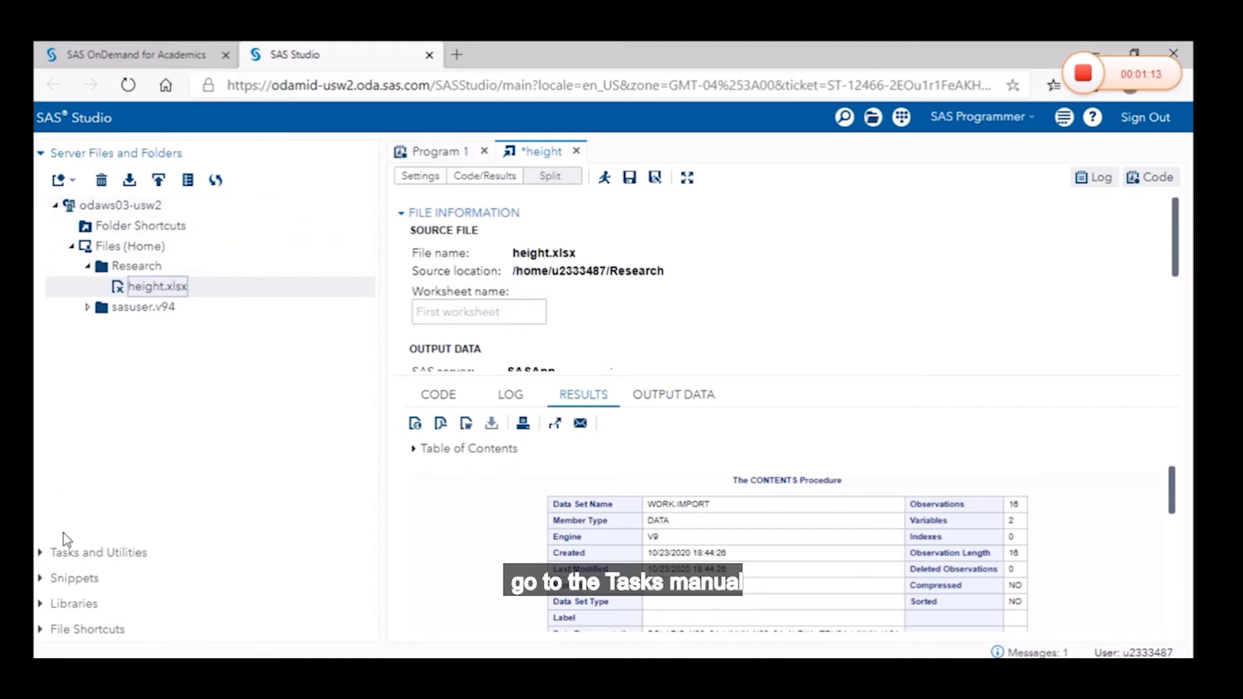
Set up a one-sample t Tests task on the WORK.IMPORT table with Height as the analysis variable
left_click(47, 556)
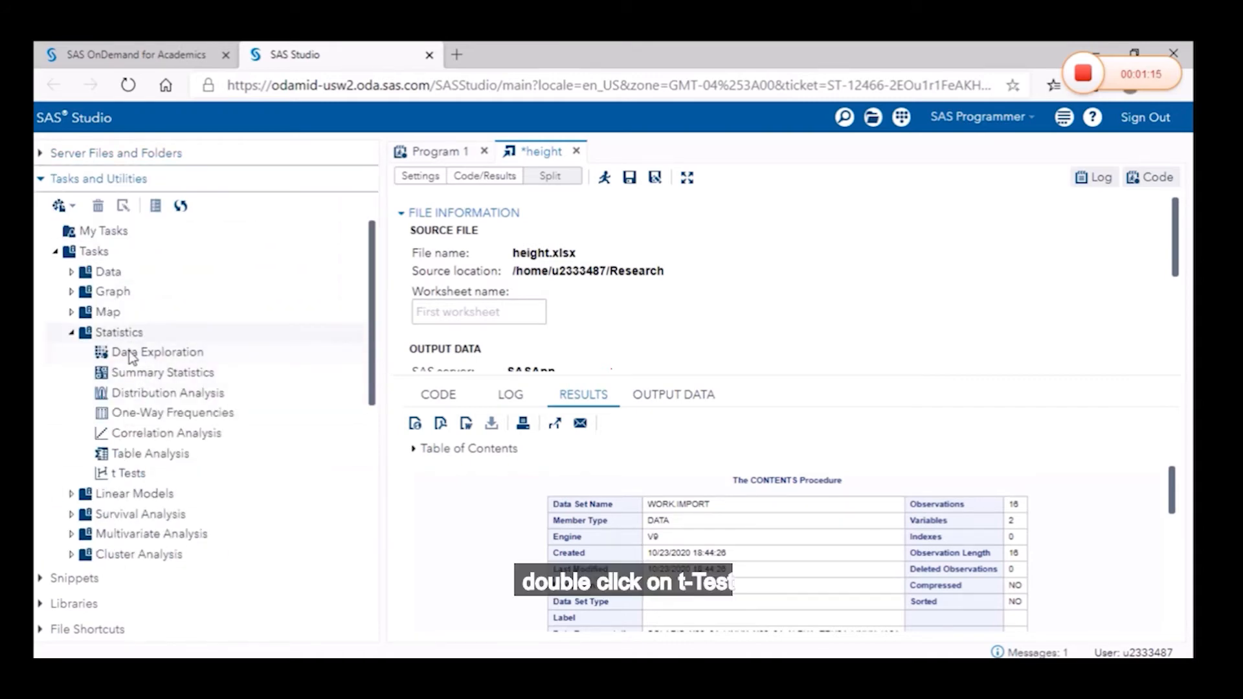
double_click(133, 475)
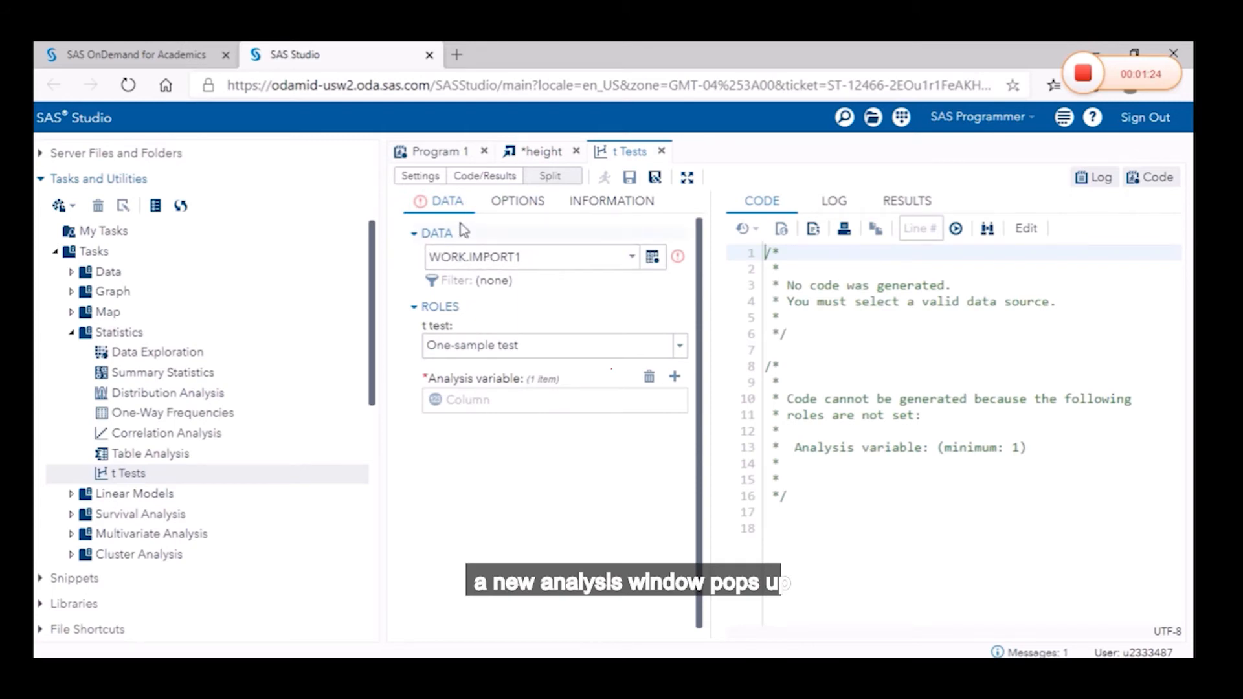
left_click(652, 257)
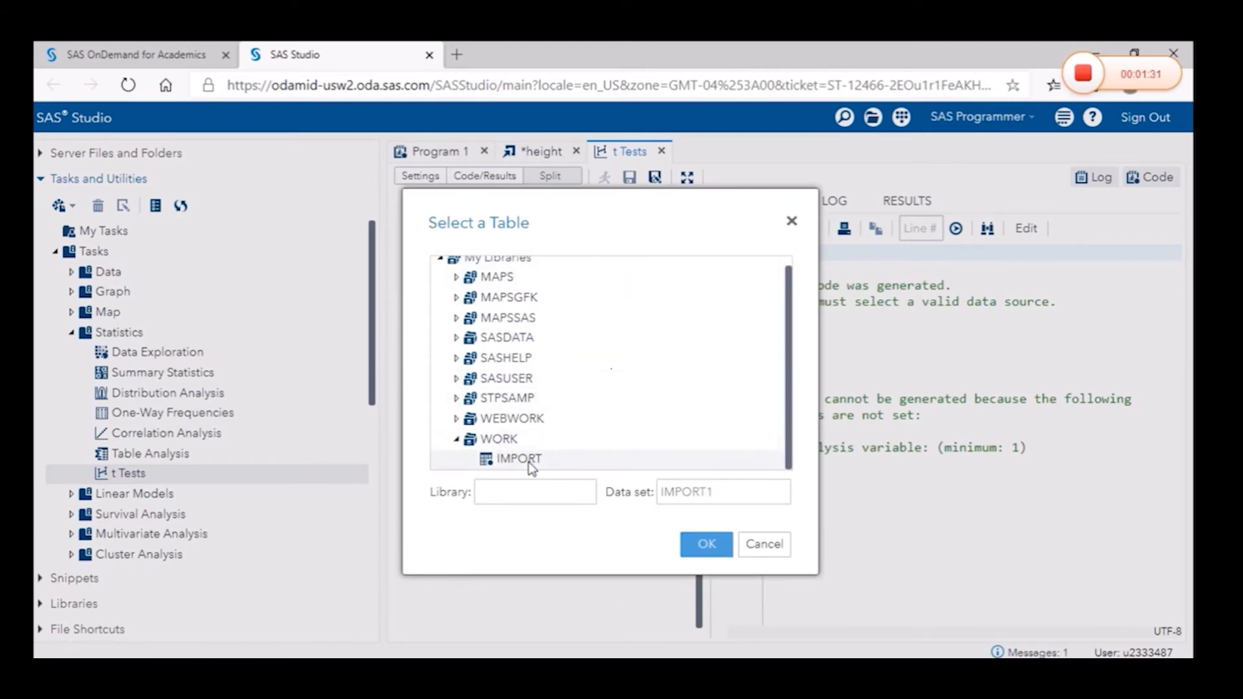
left_click(518, 458)
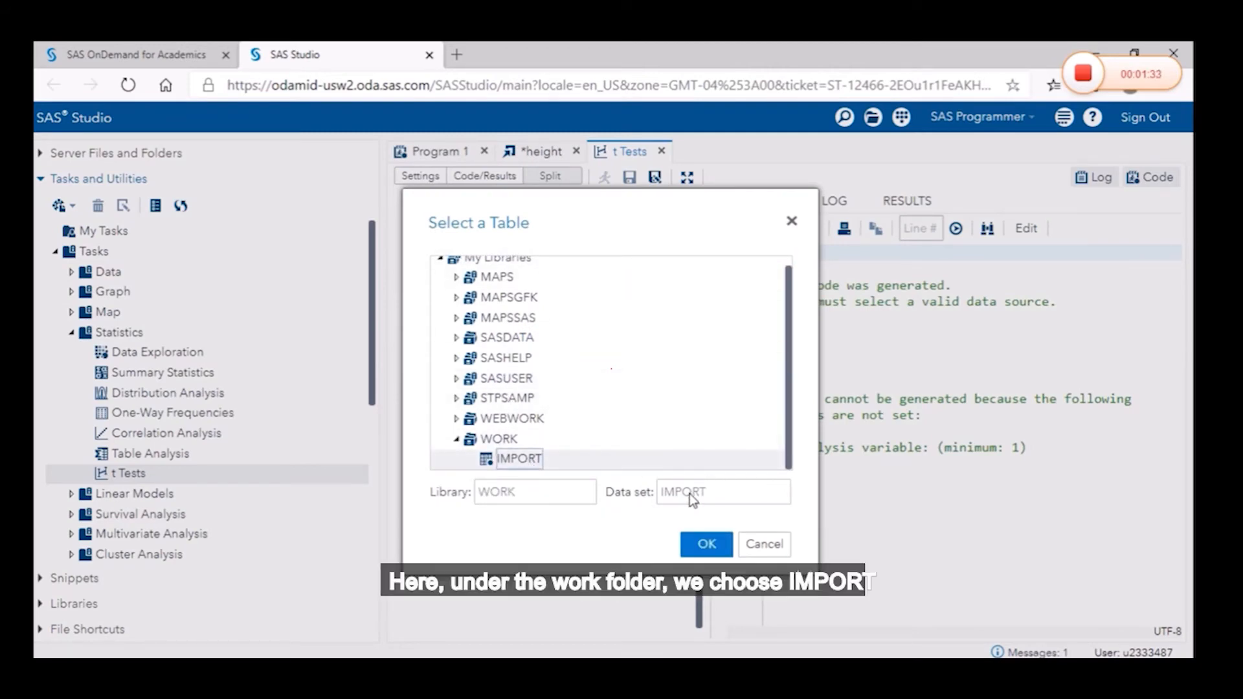
left_click(707, 543)
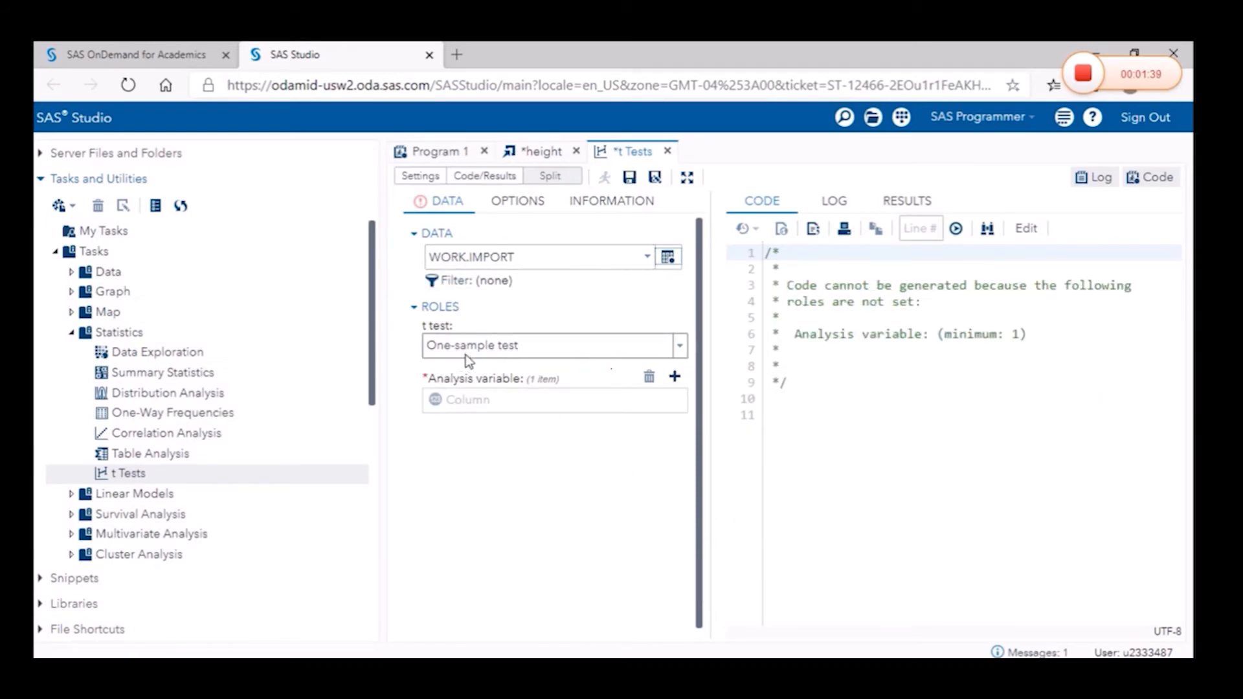
left_click(675, 378)
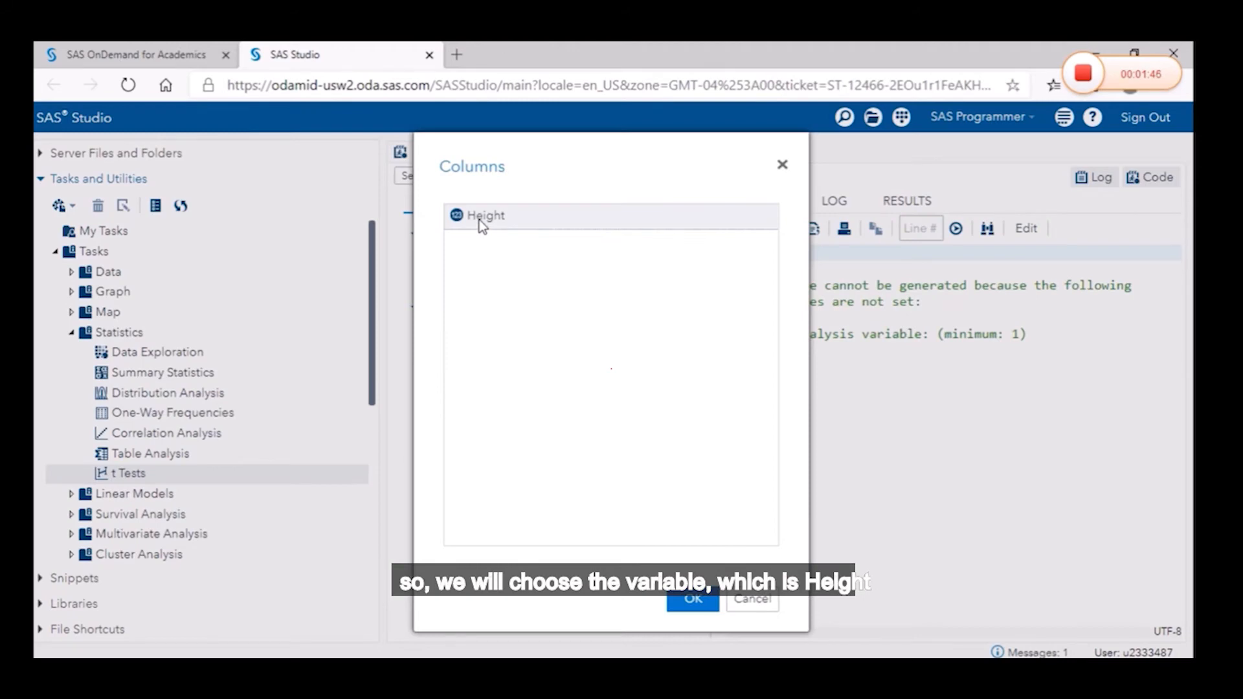
left_click(702, 602)
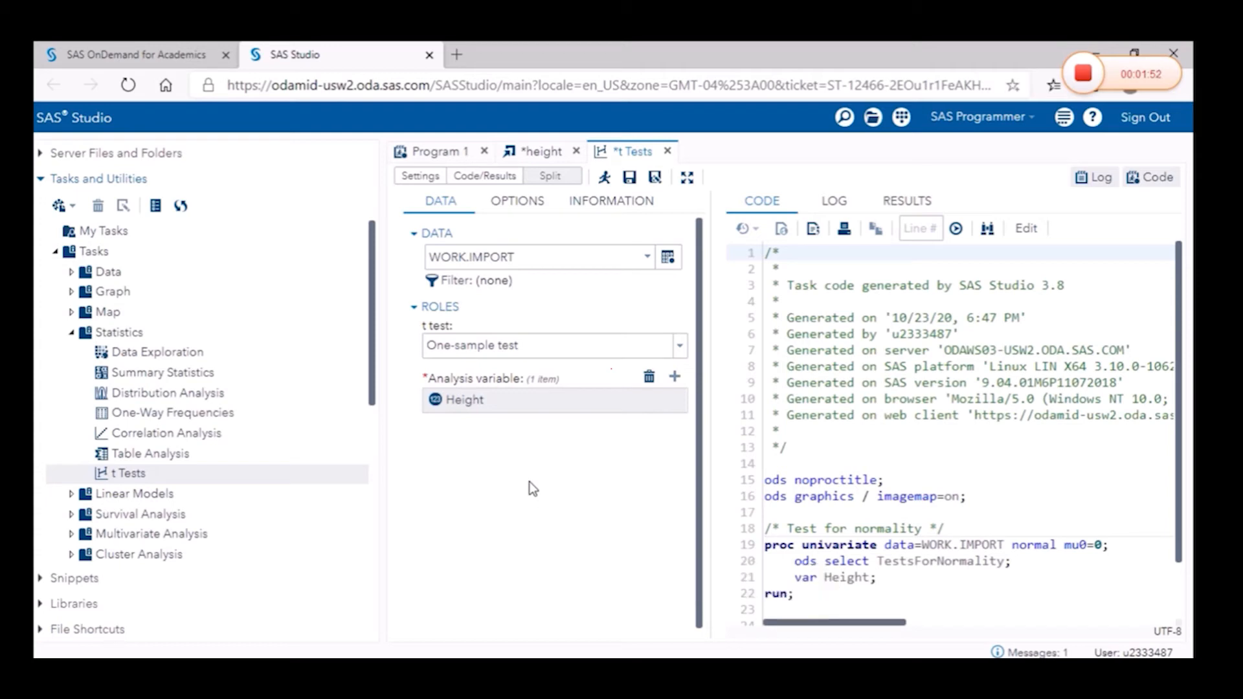
Set the alternative hypothesis mean of the two-tailed t test to 149
left_click(526, 206)
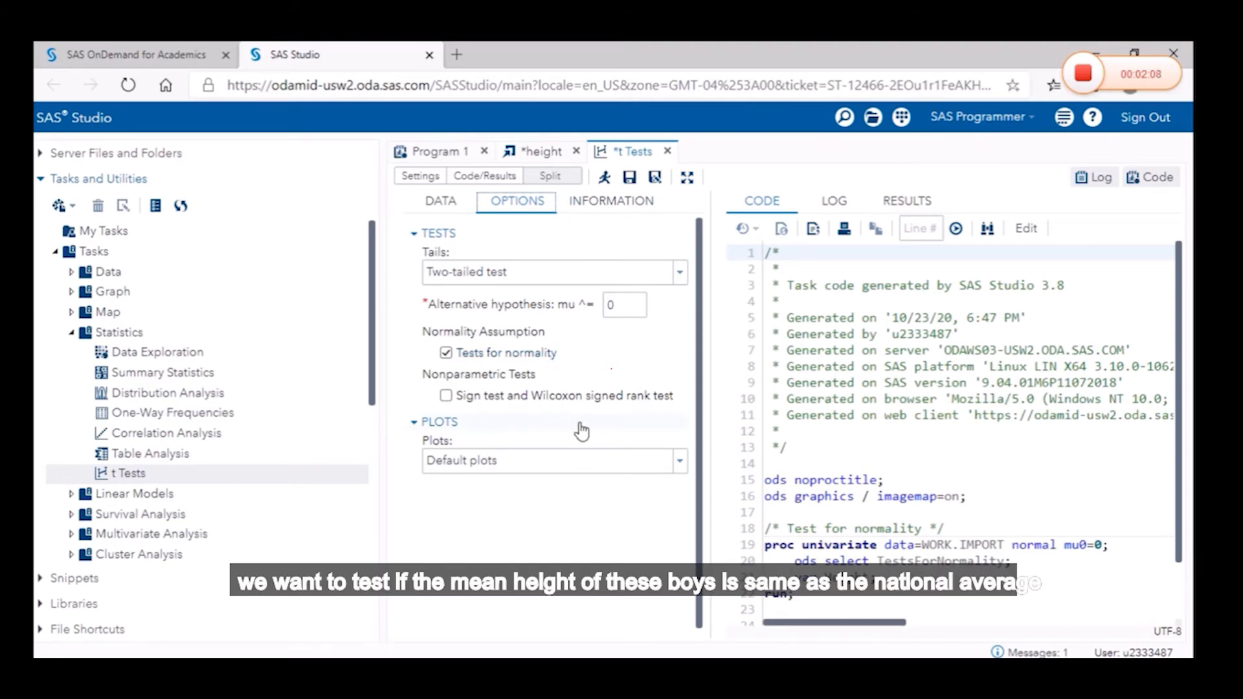
left_click(623, 307)
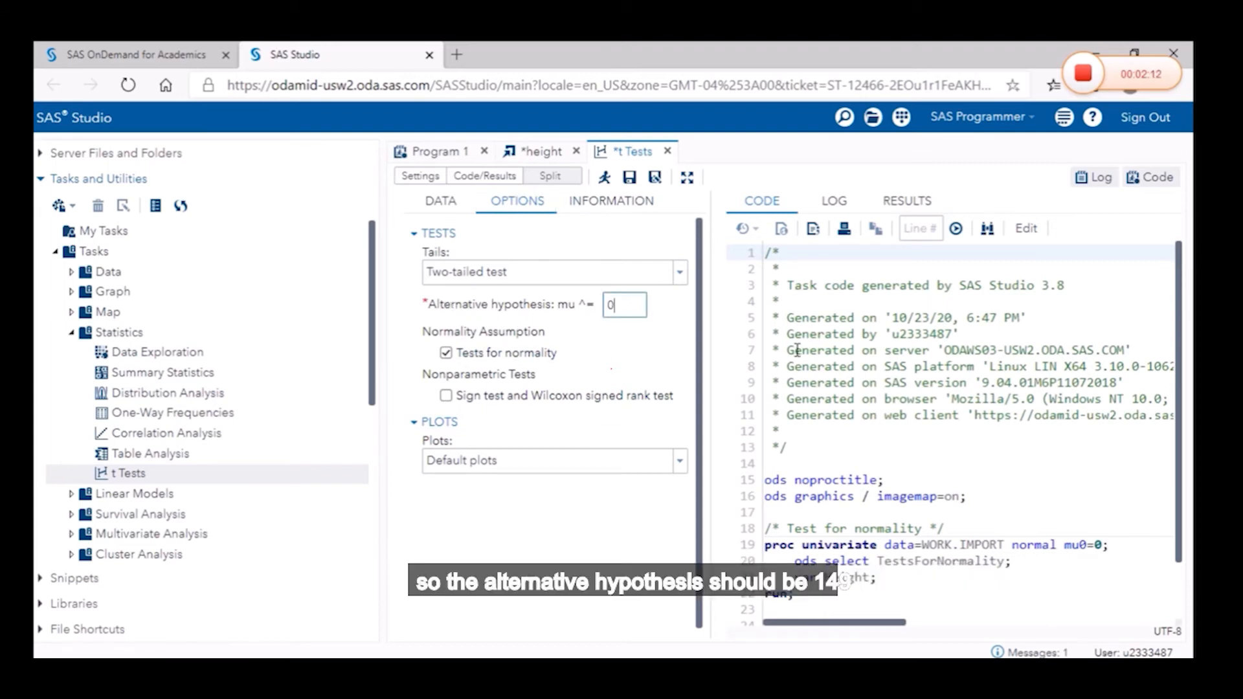
key("BackSpace")
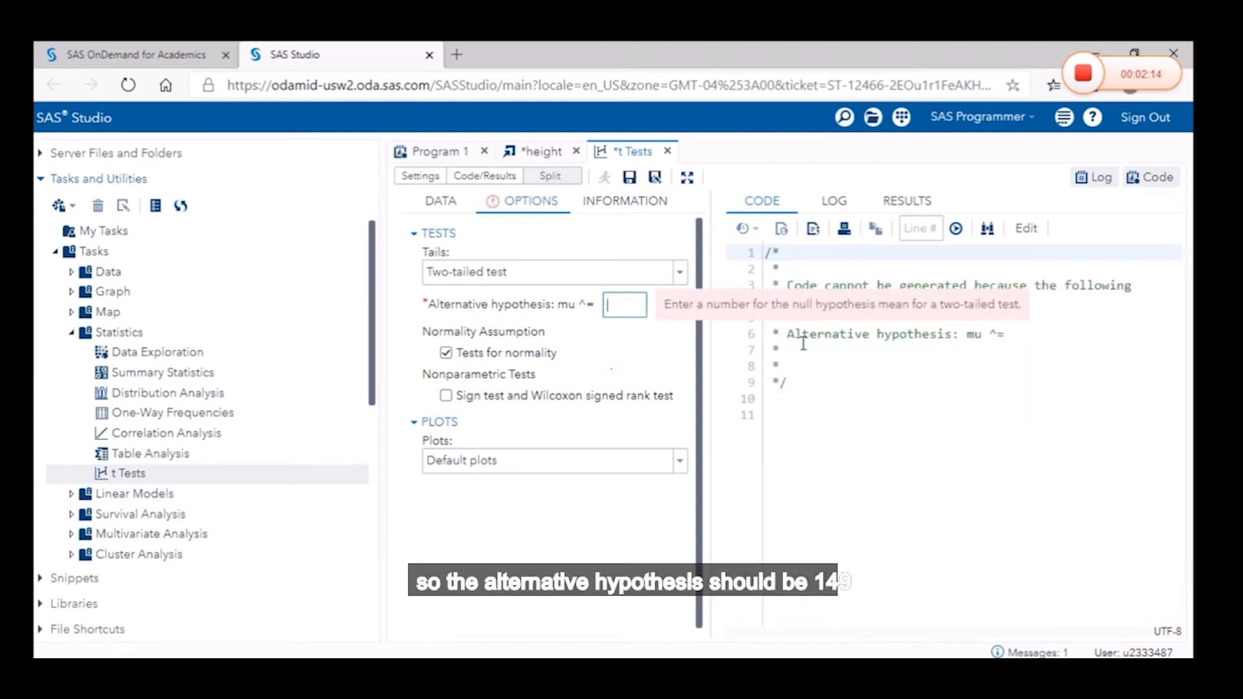
type("149")
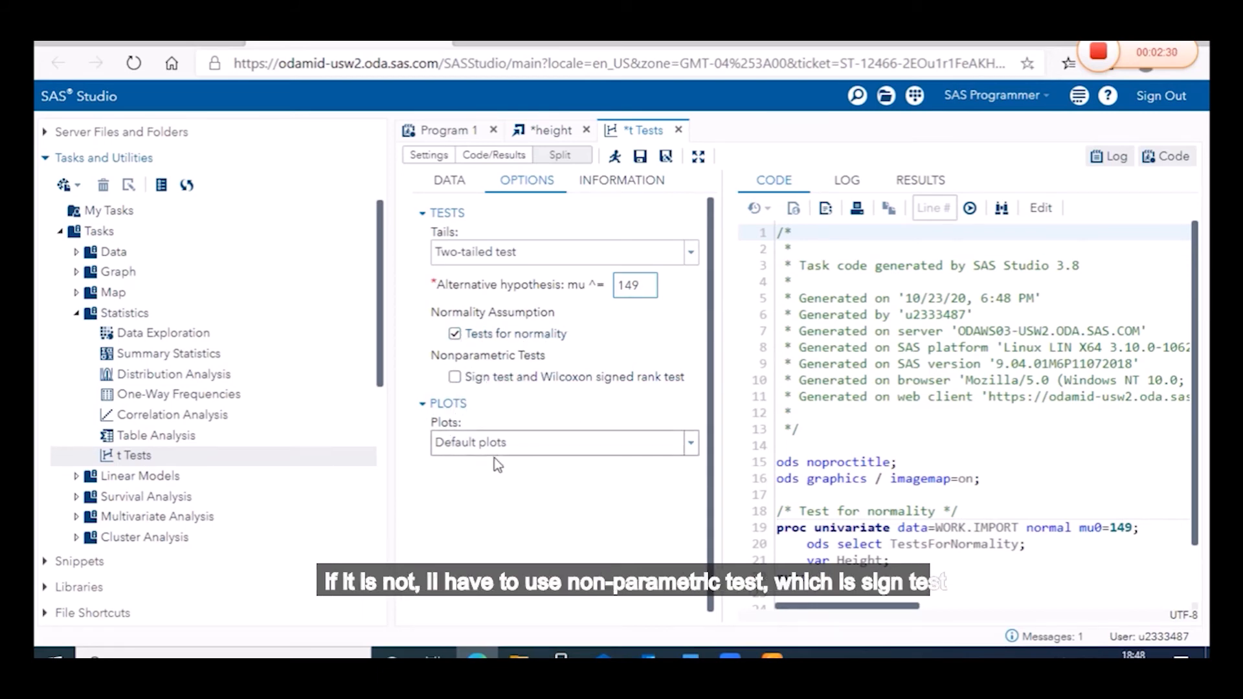
Try the Suppress all plots option for the t test, and set the plots back to Default plots
left_click(690, 441)
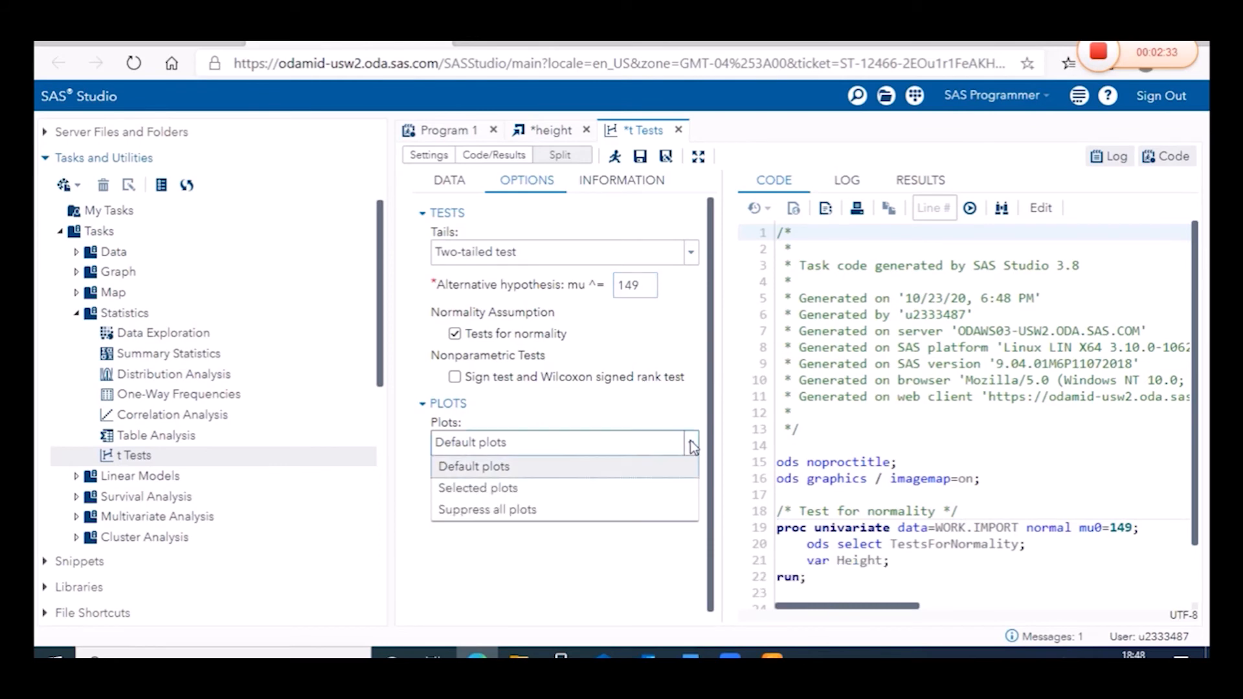
left_click(517, 509)
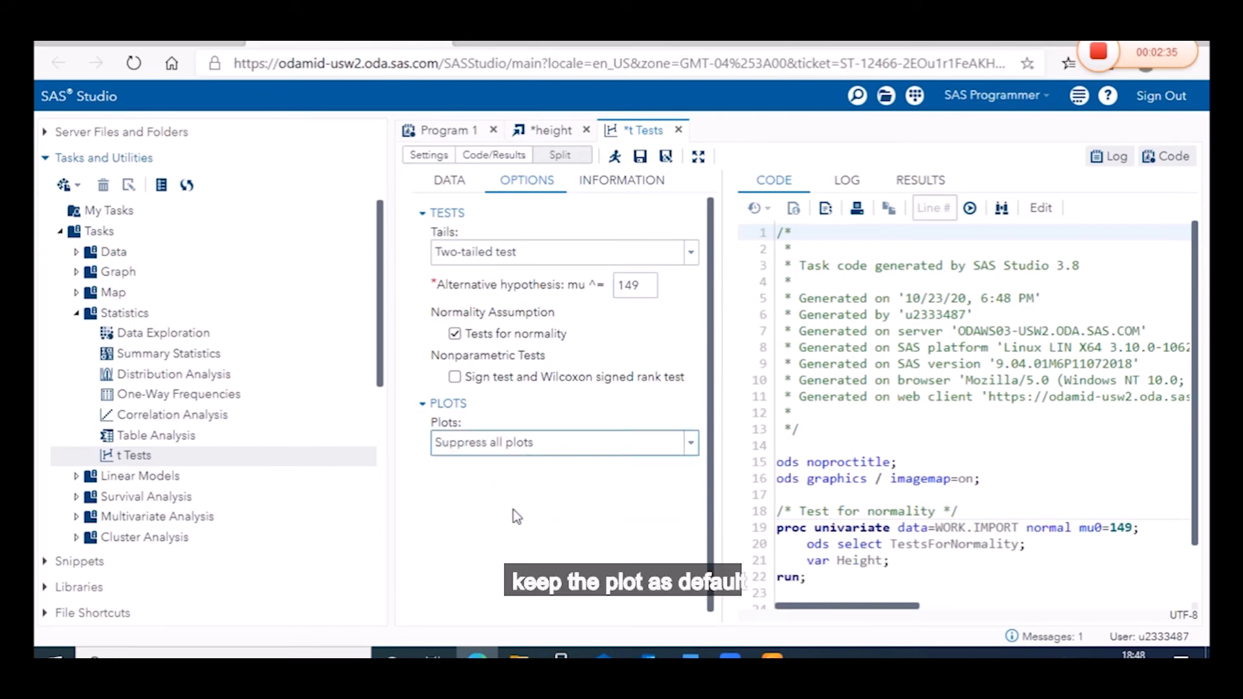
left_click(691, 443)
left_click(519, 468)
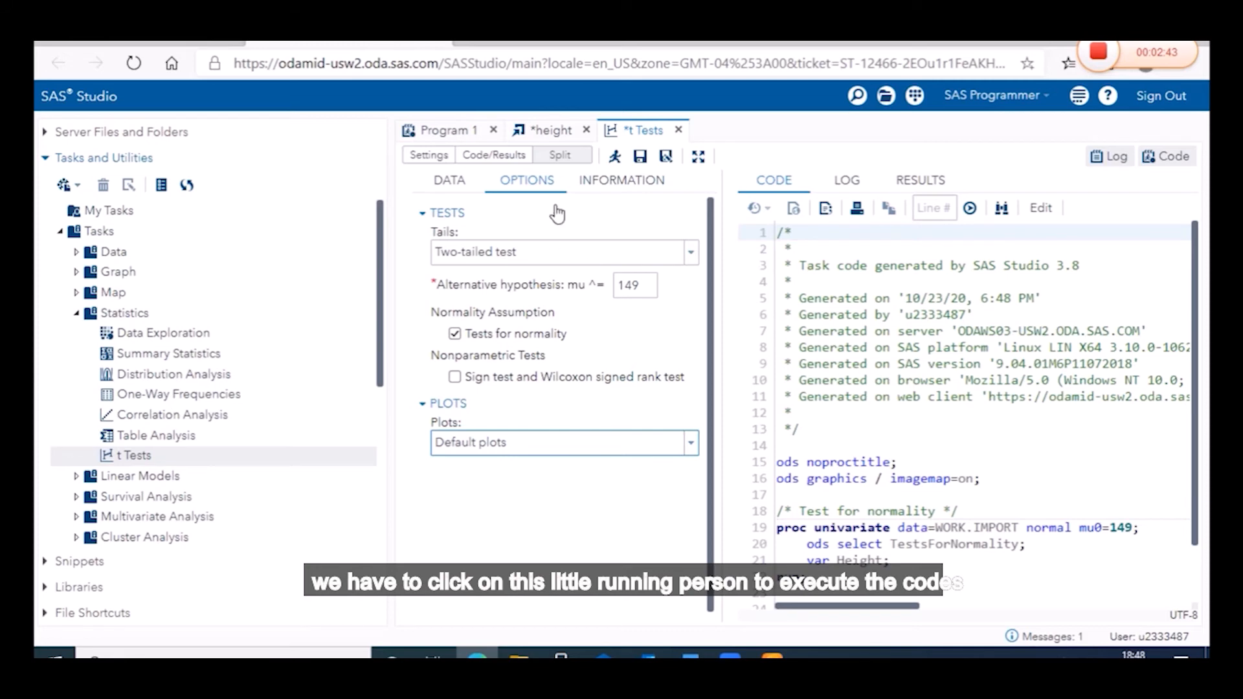
Run the t test on Height and examine the normality tests, summary statistics and t test results
left_click(616, 158)
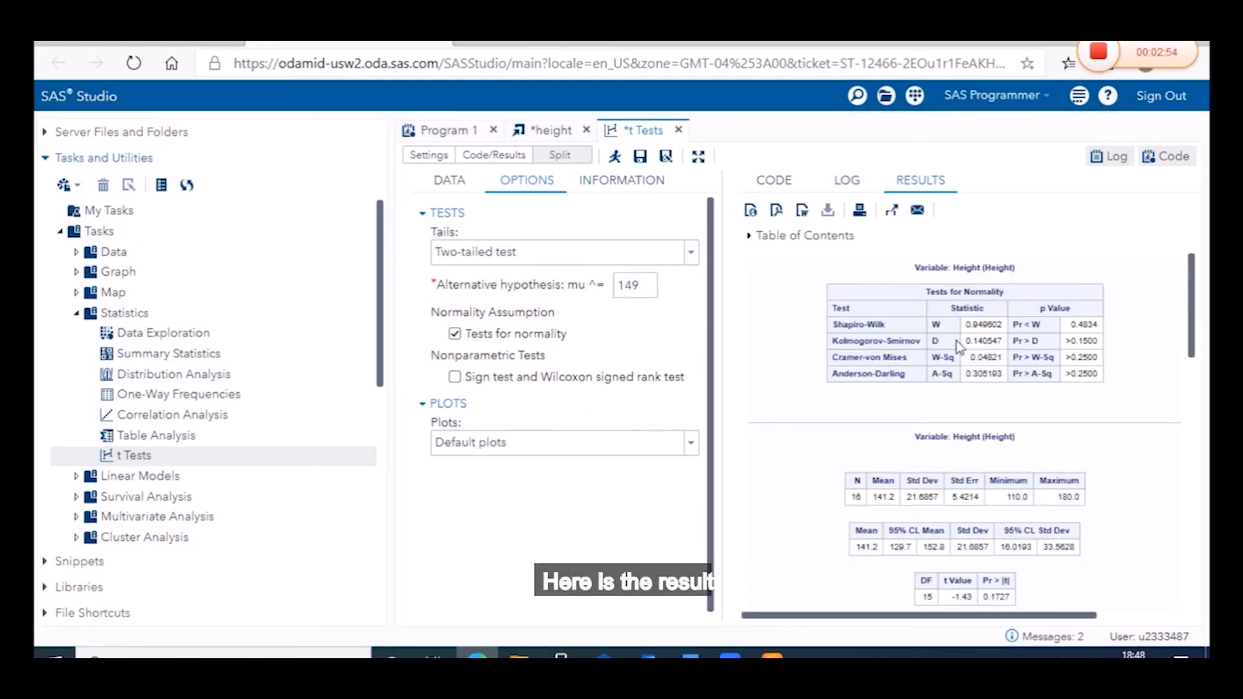
scroll(974, 411, "down", 2)
scroll(974, 410, "up", 2)
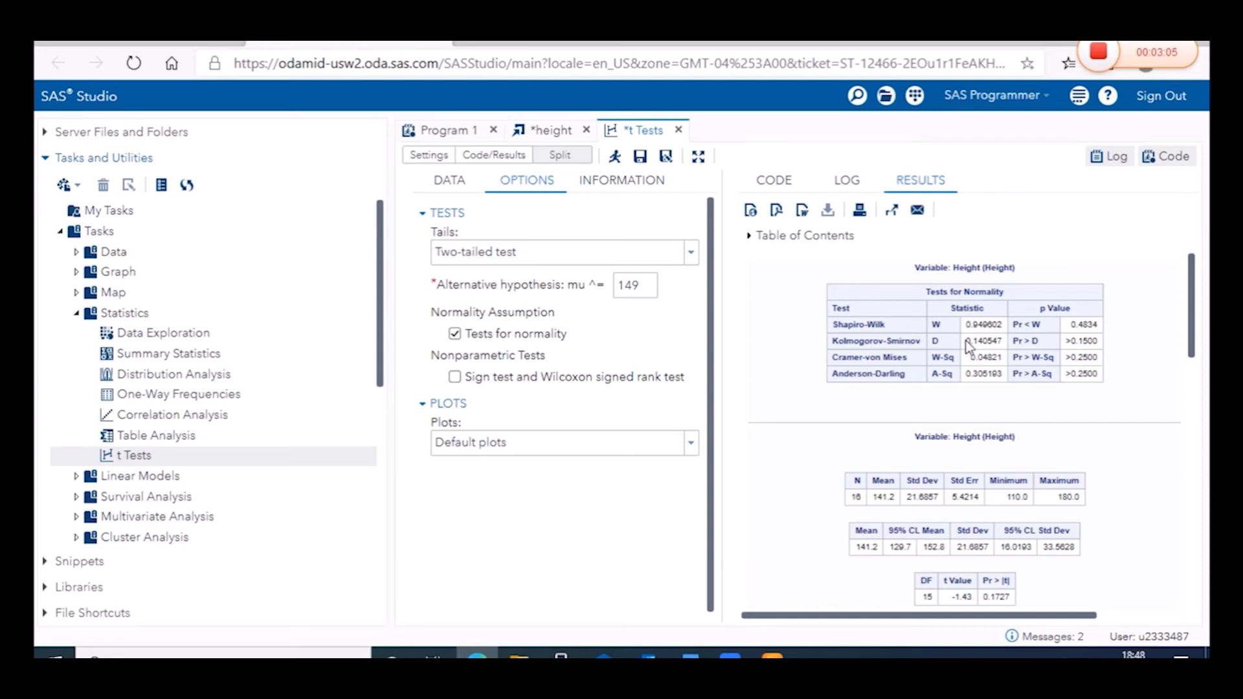
scroll(966, 341, "down", 5)
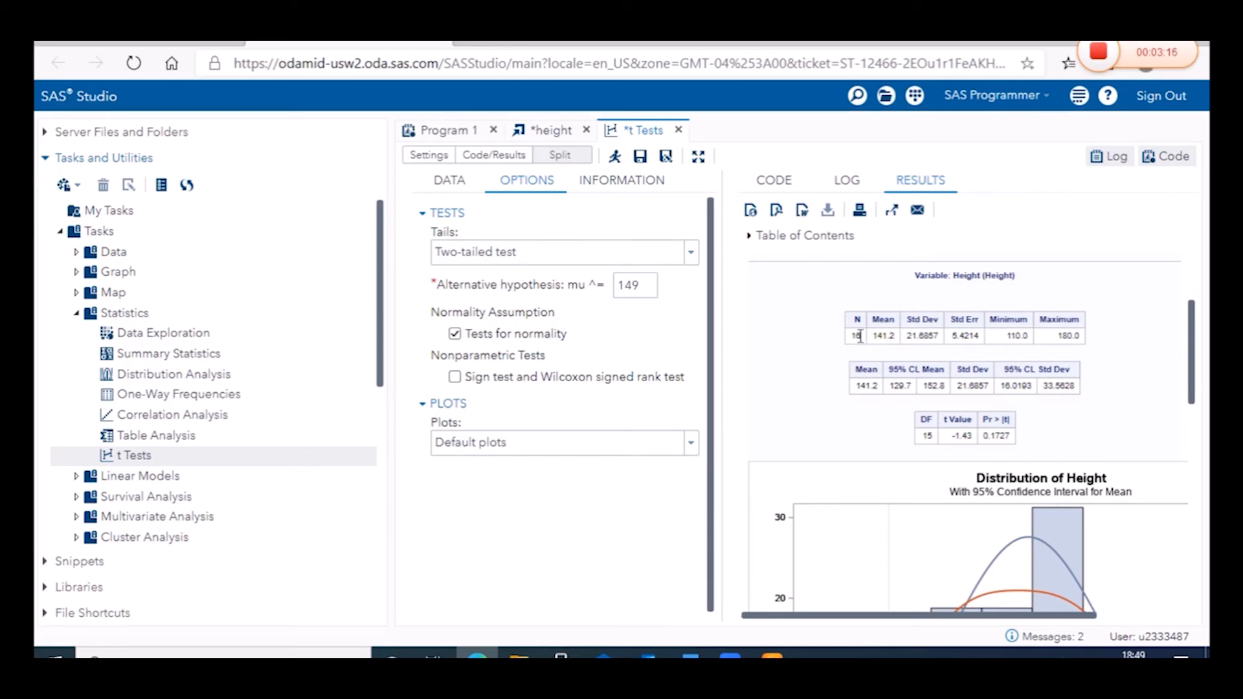
Examine the Height summary statistics, confidence limits and t test p-value, plus the distribution histogram and the quantile plot
scroll(913, 336, "down", 1)
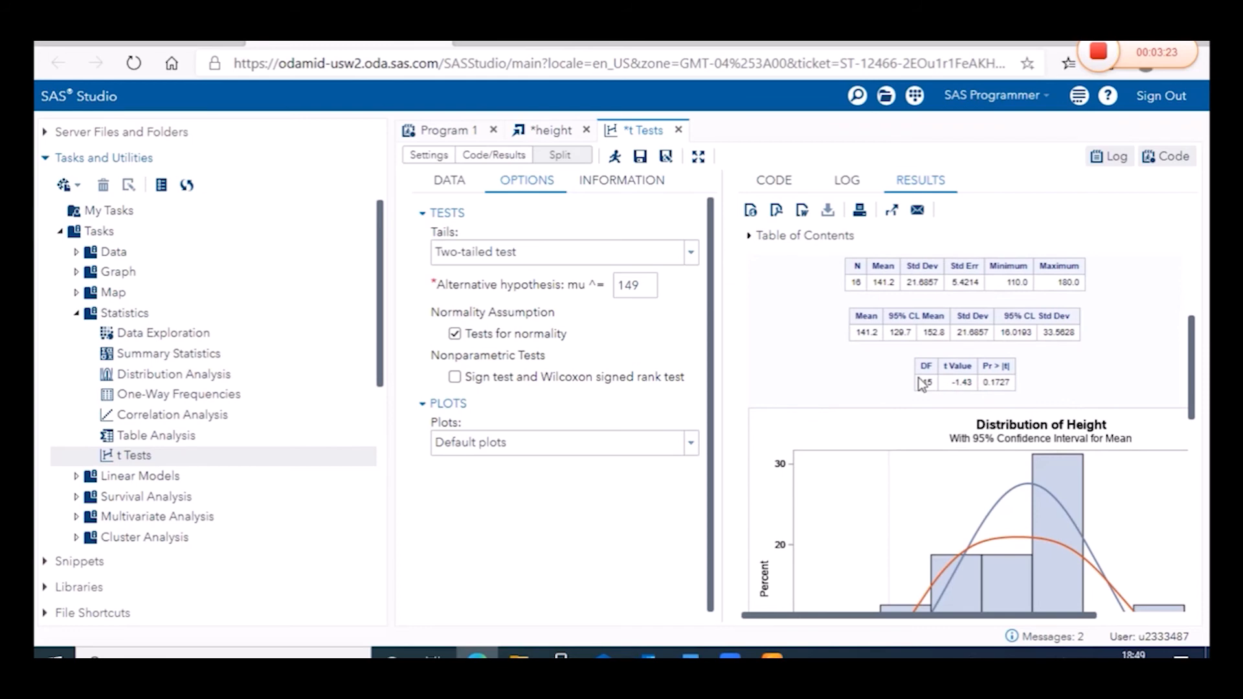
scroll(987, 382, "up", 1)
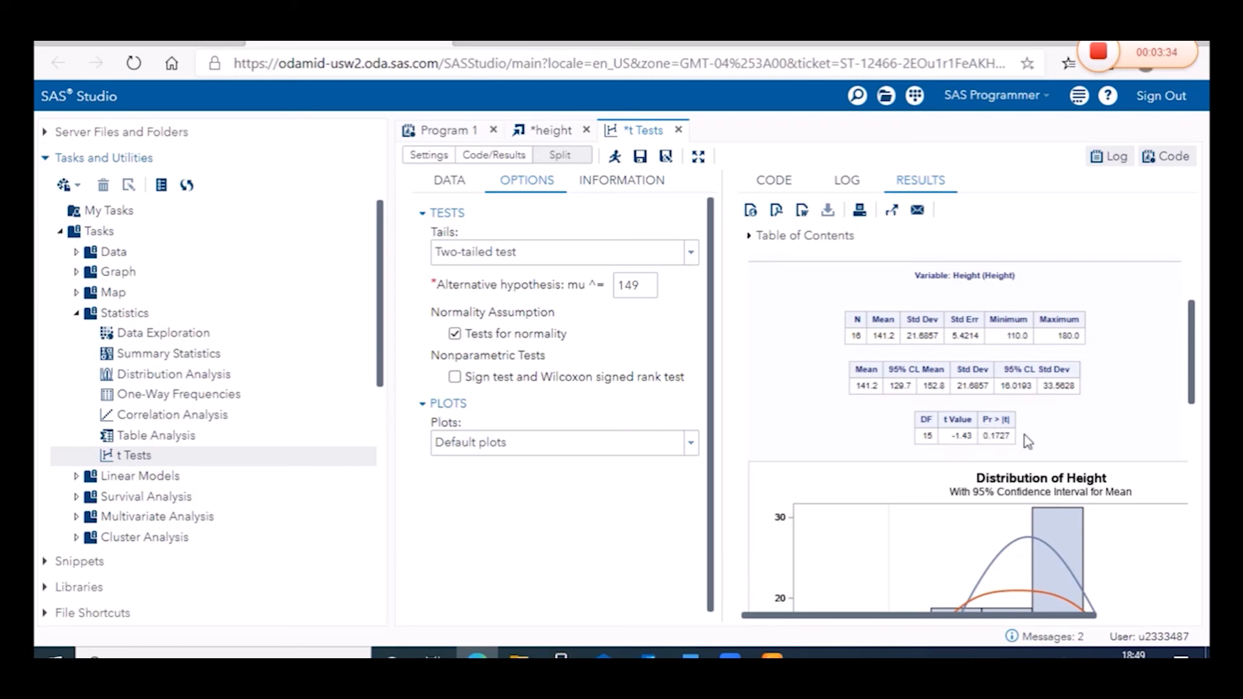
scroll(930, 425, "down", 2)
scroll(930, 425, "up", 2)
scroll(927, 422, "down", 3)
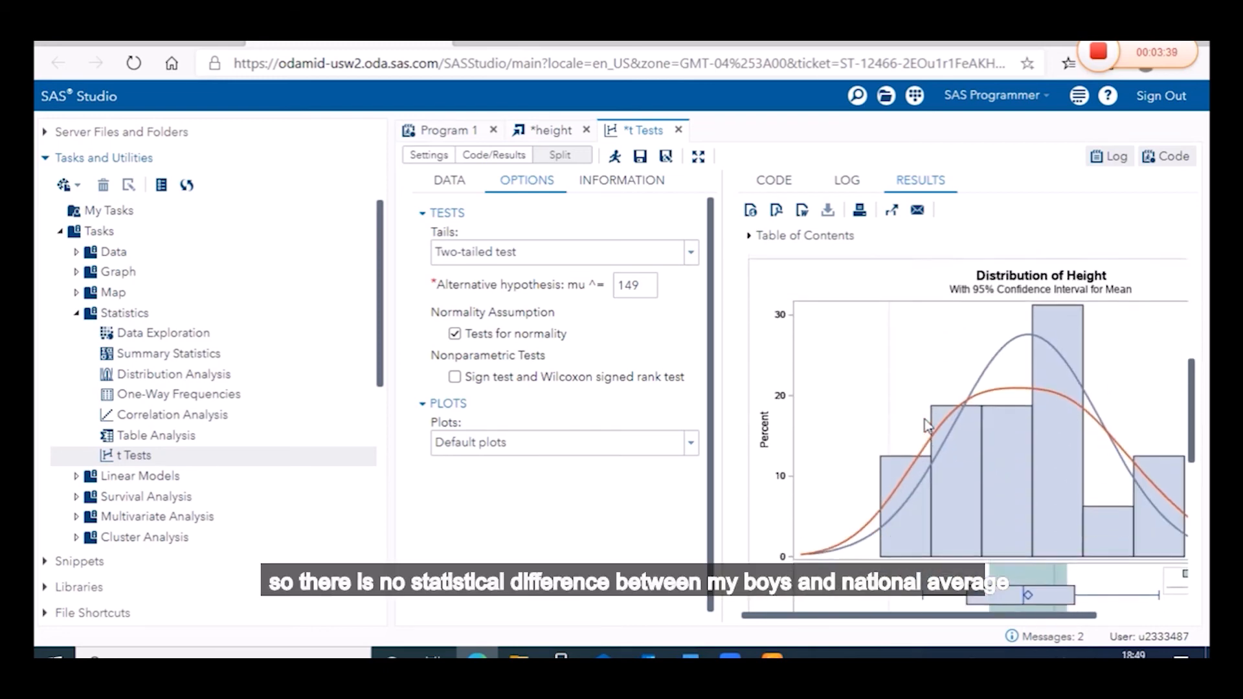
scroll(908, 340, "up", 3)
scroll(989, 385, "down", 10)
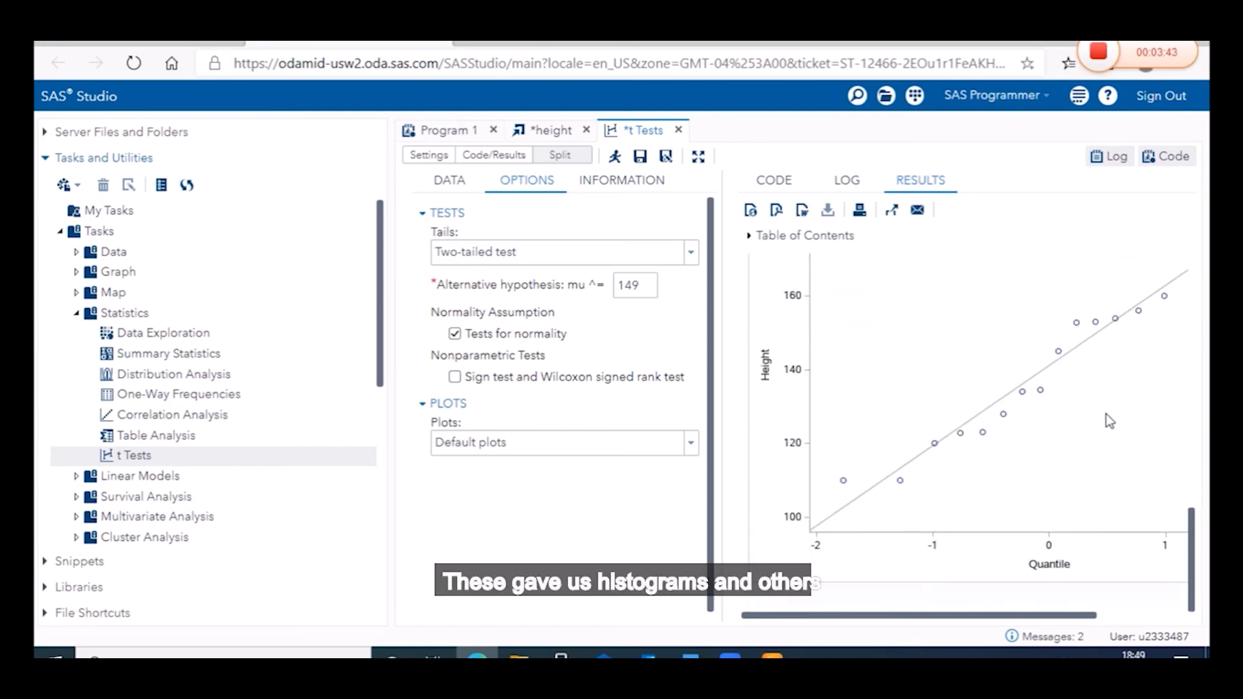
left_click_drag(1195, 534, 1165, 271)
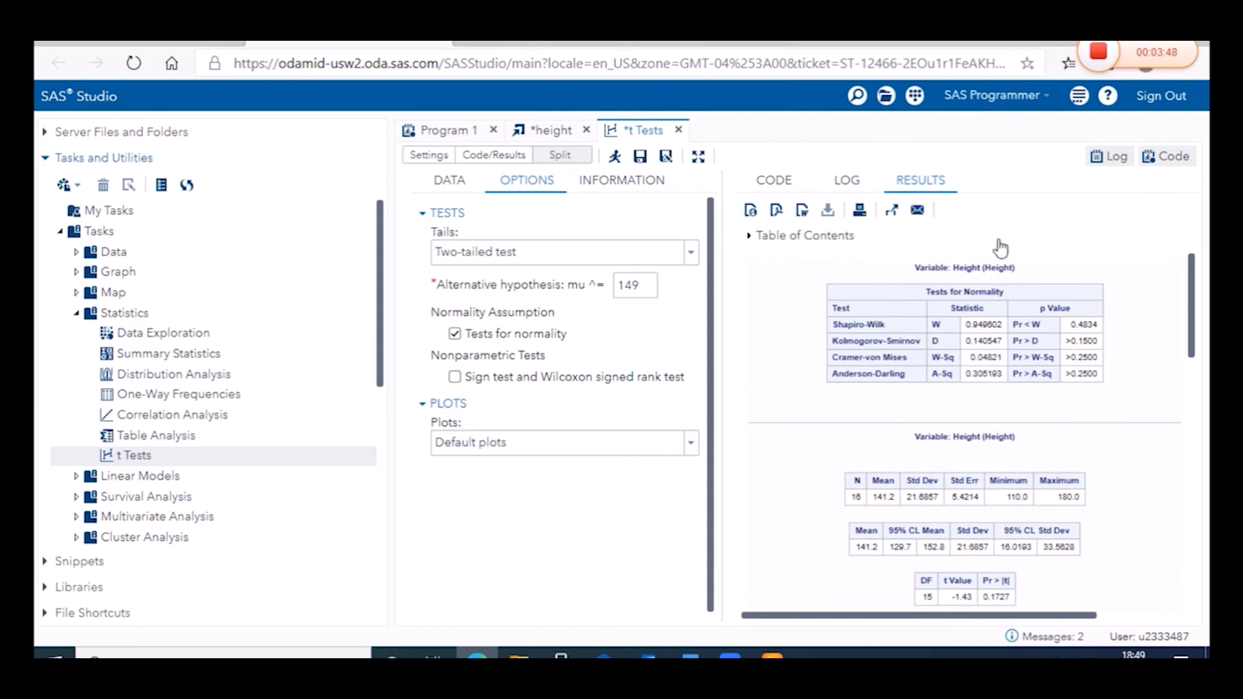
Download the t test results as an RTF file and open t Tests-results.rtf in Word to review its tables and plots
left_click(803, 211)
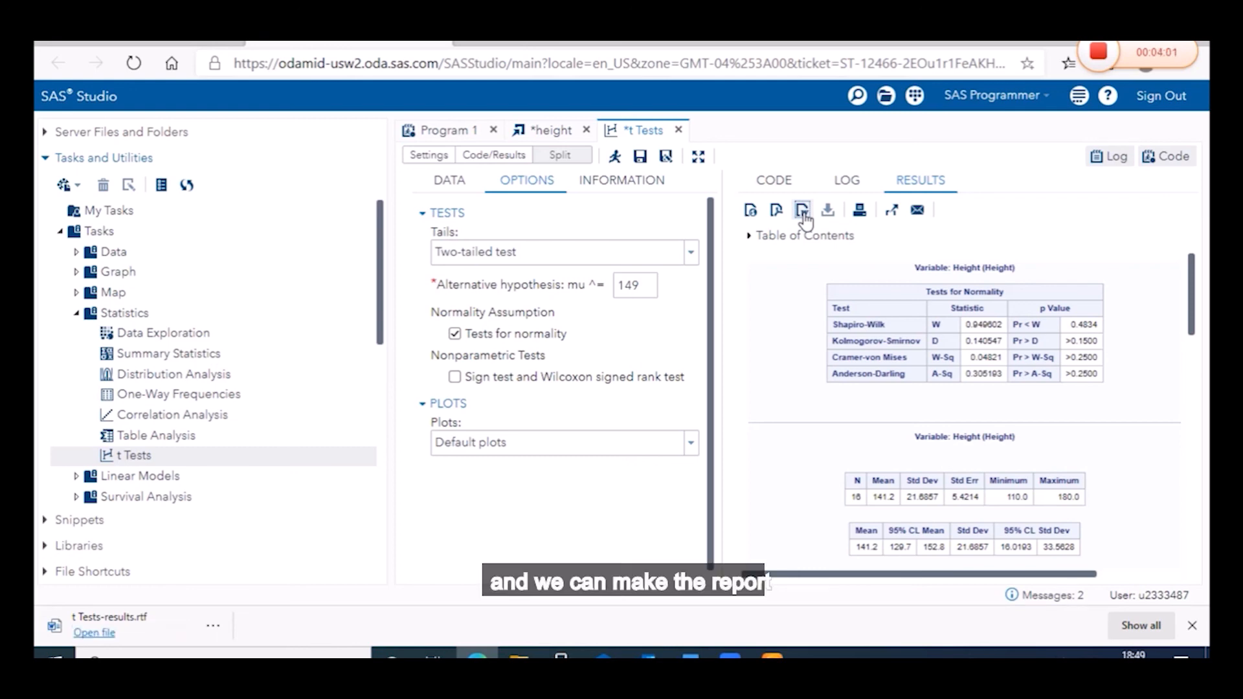
left_click(95, 633)
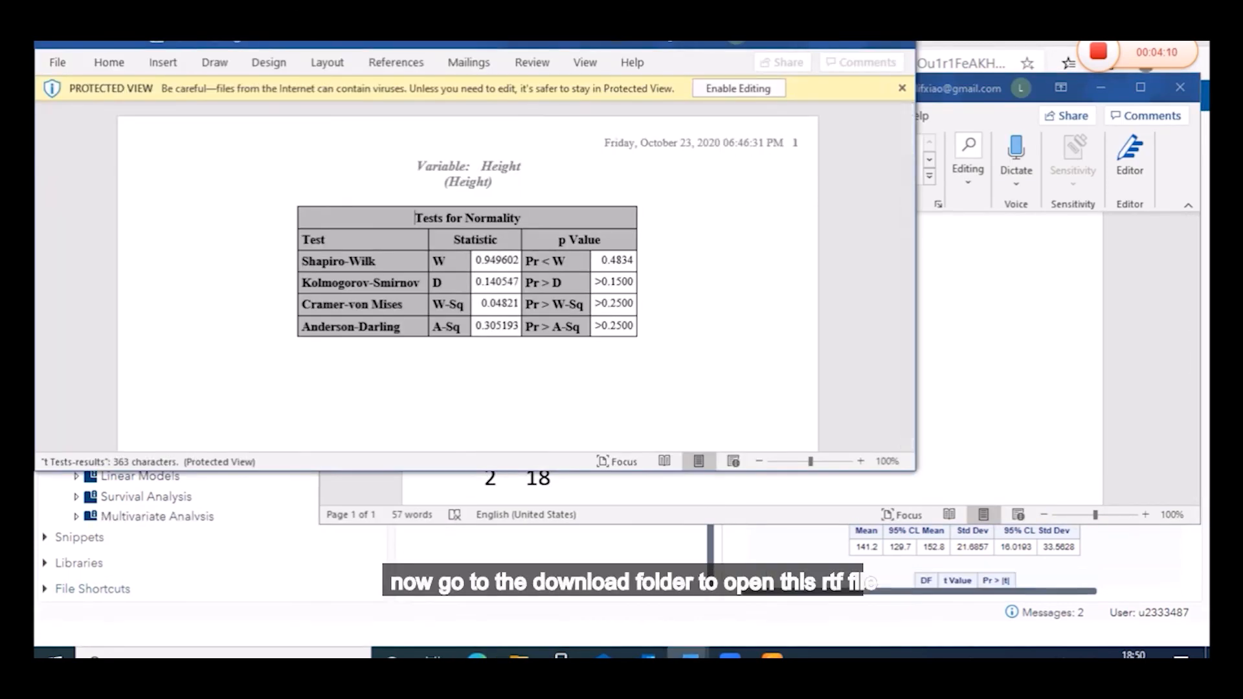
left_click(856, 43)
scroll(860, 377, "down", 10)
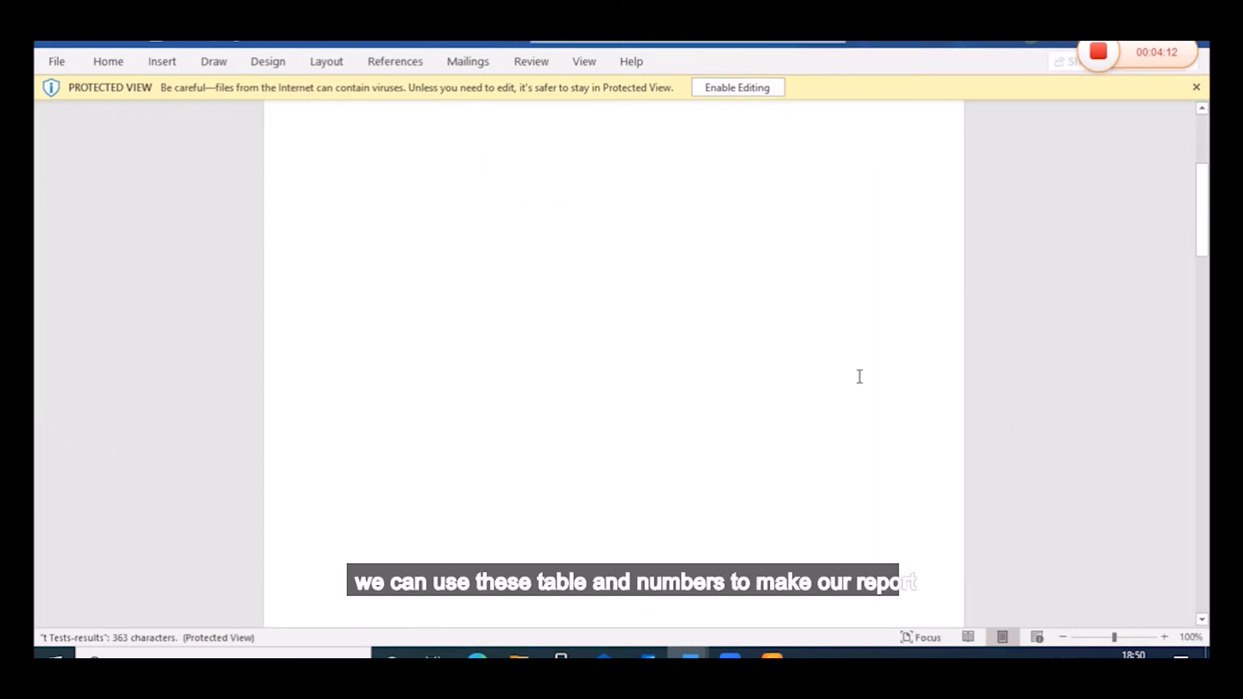
scroll(858, 378, "down", 3)
scroll(858, 378, "up", 3)
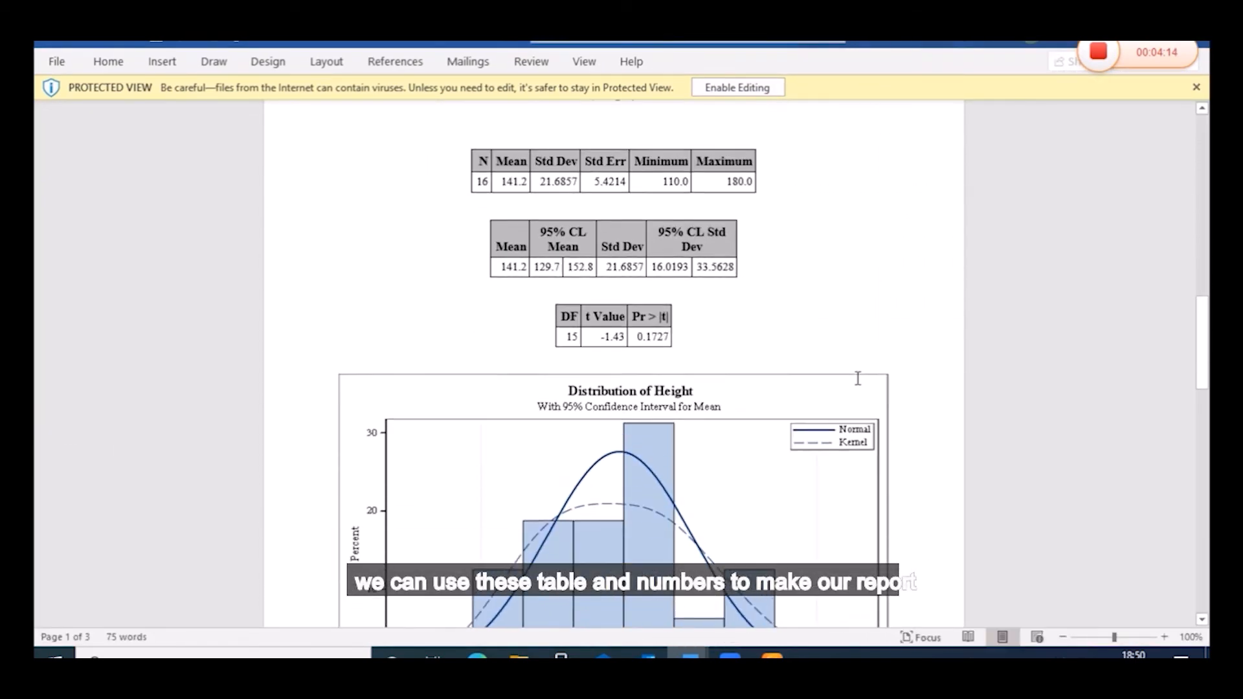